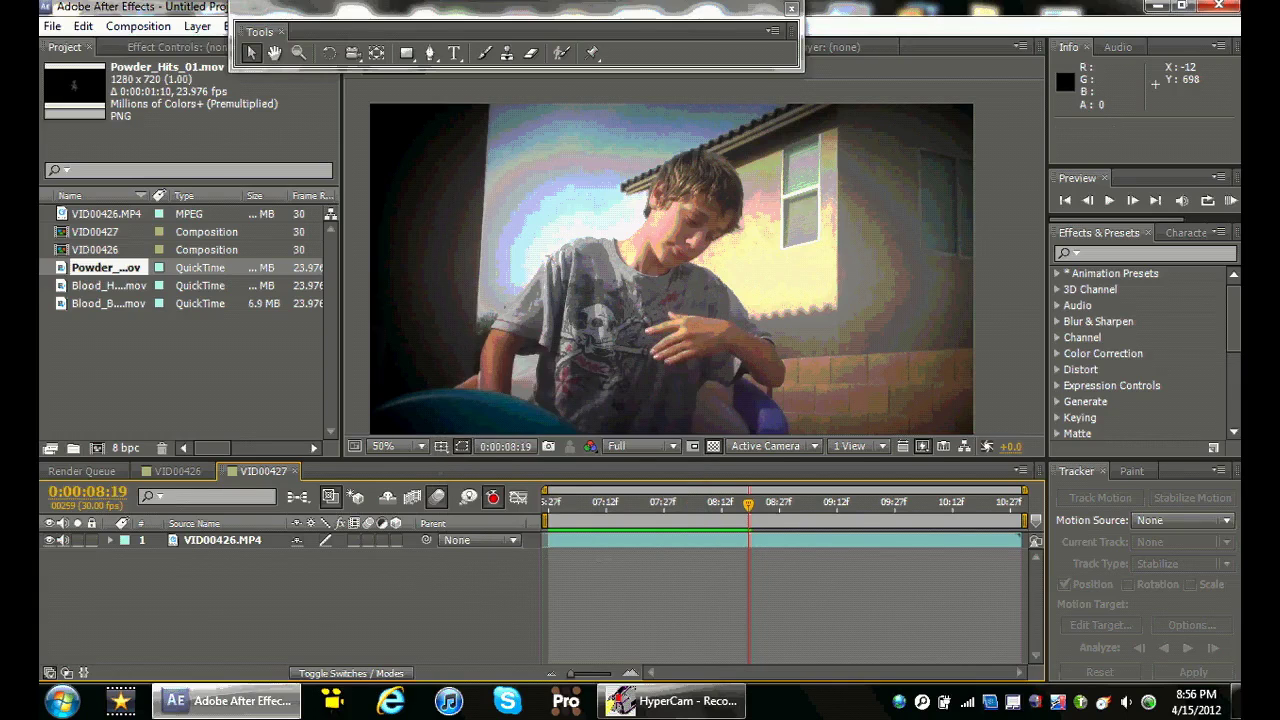
Preview the finished blood effect in the VID00426 composition
{"action": "left_click", "coordinate": [177, 471]}
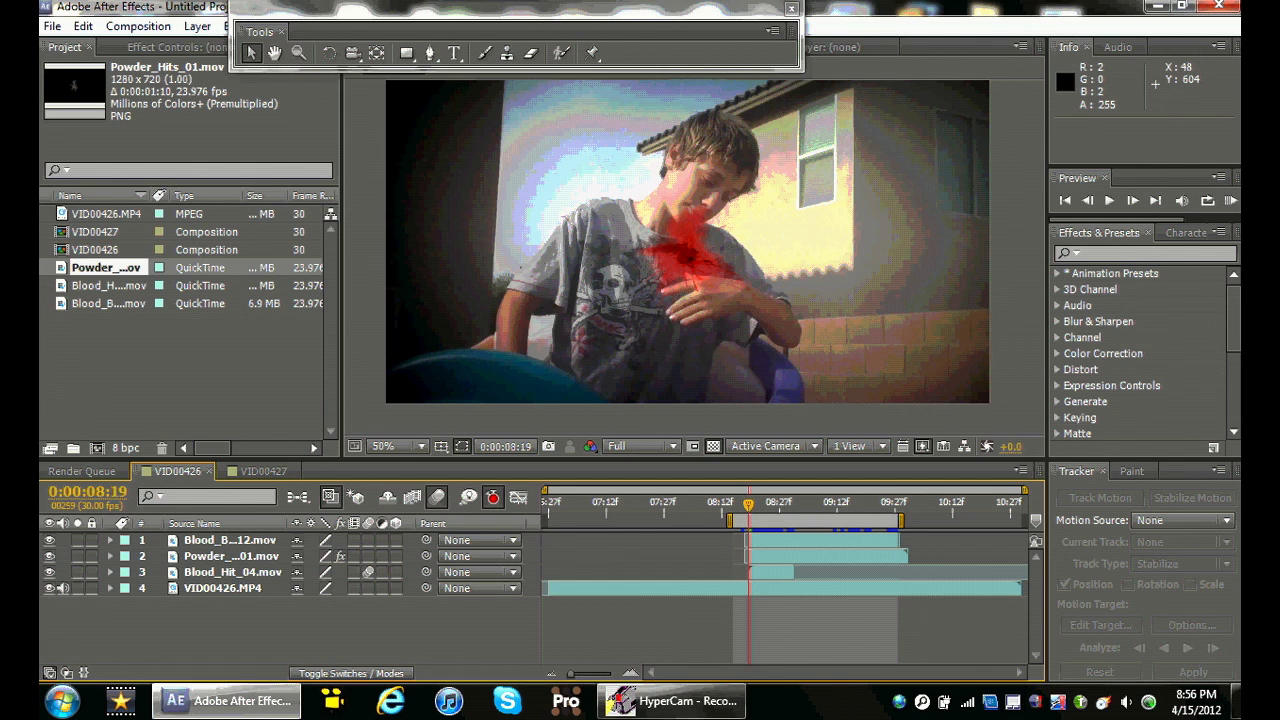
{"action": "key", "text": "KP_0"}
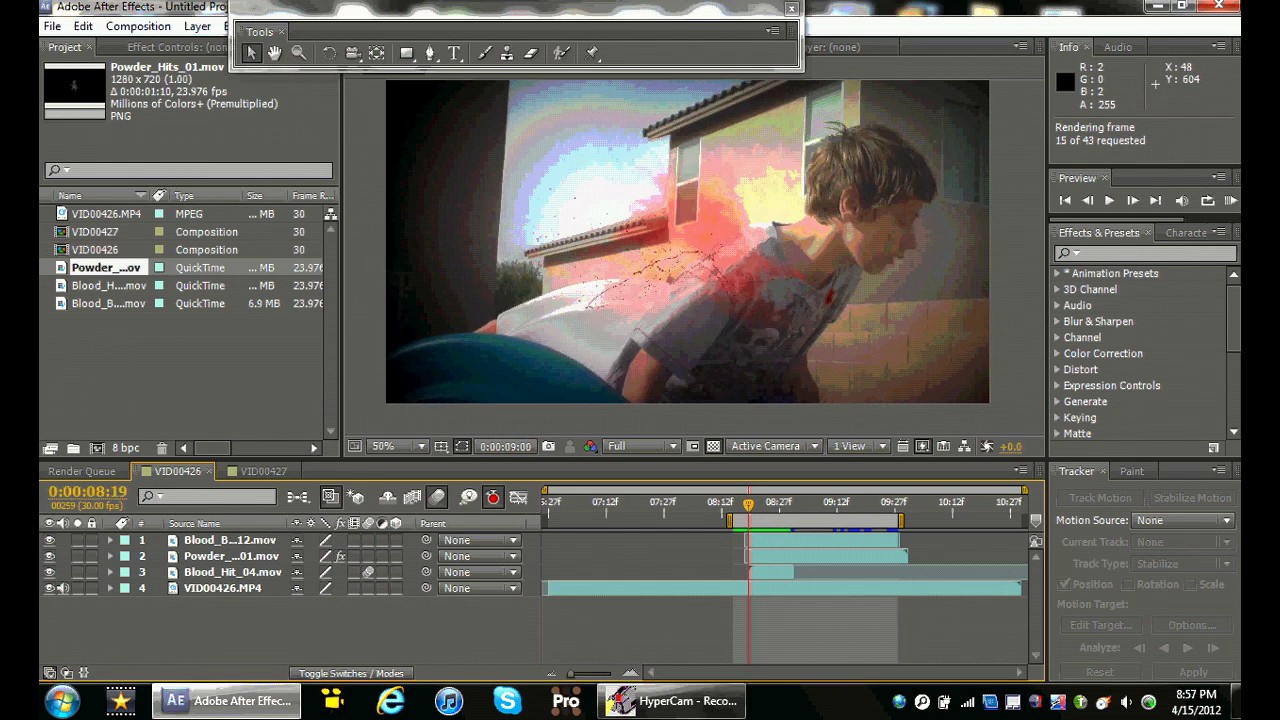
{"action": "key", "text": "space"}
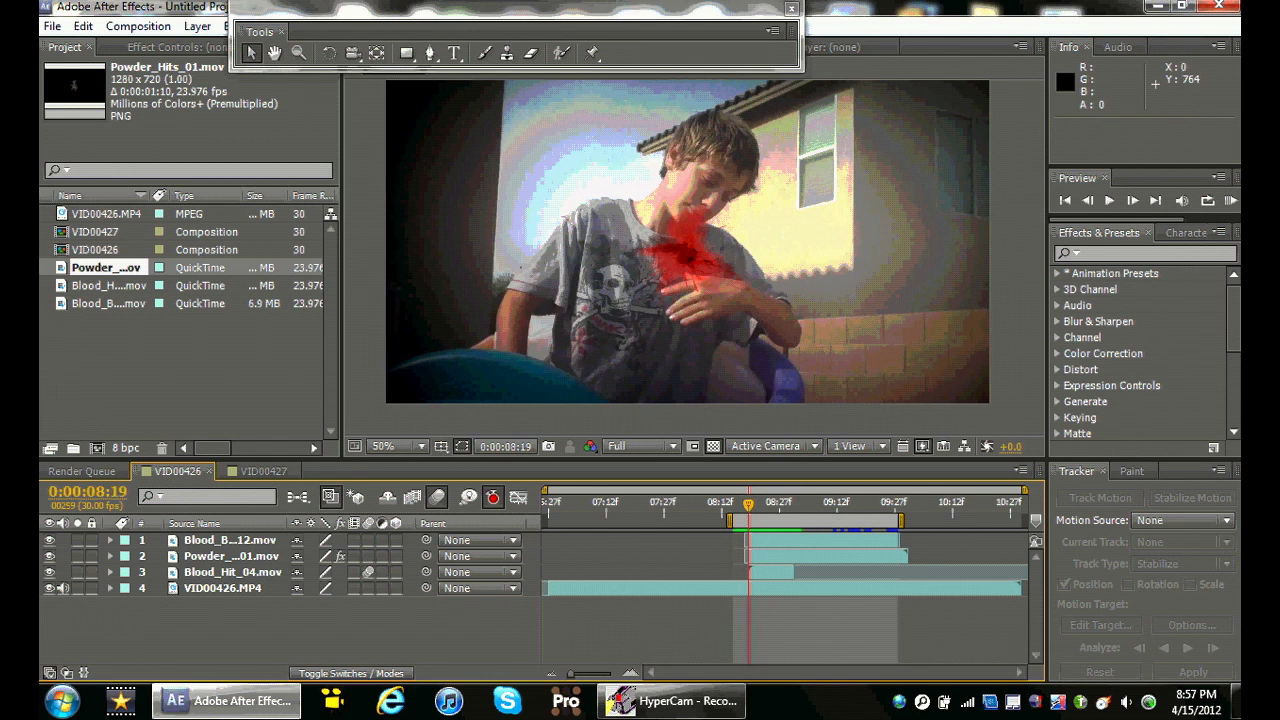
Add Blood_Hit_04.mov above the footage in the VID00427 composition, starting at 0:00:08:19
{"action": "left_click", "coordinate": [263, 471]}
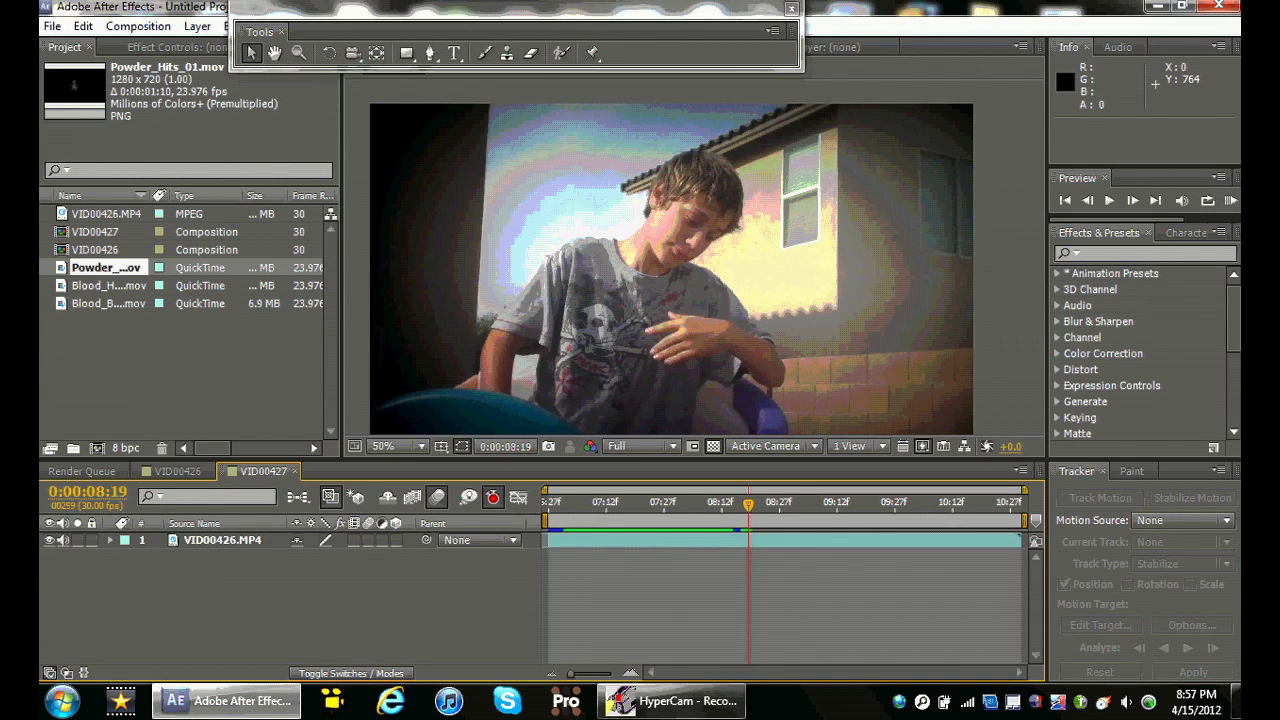
{"action": "left_click", "coordinate": [108, 286]}
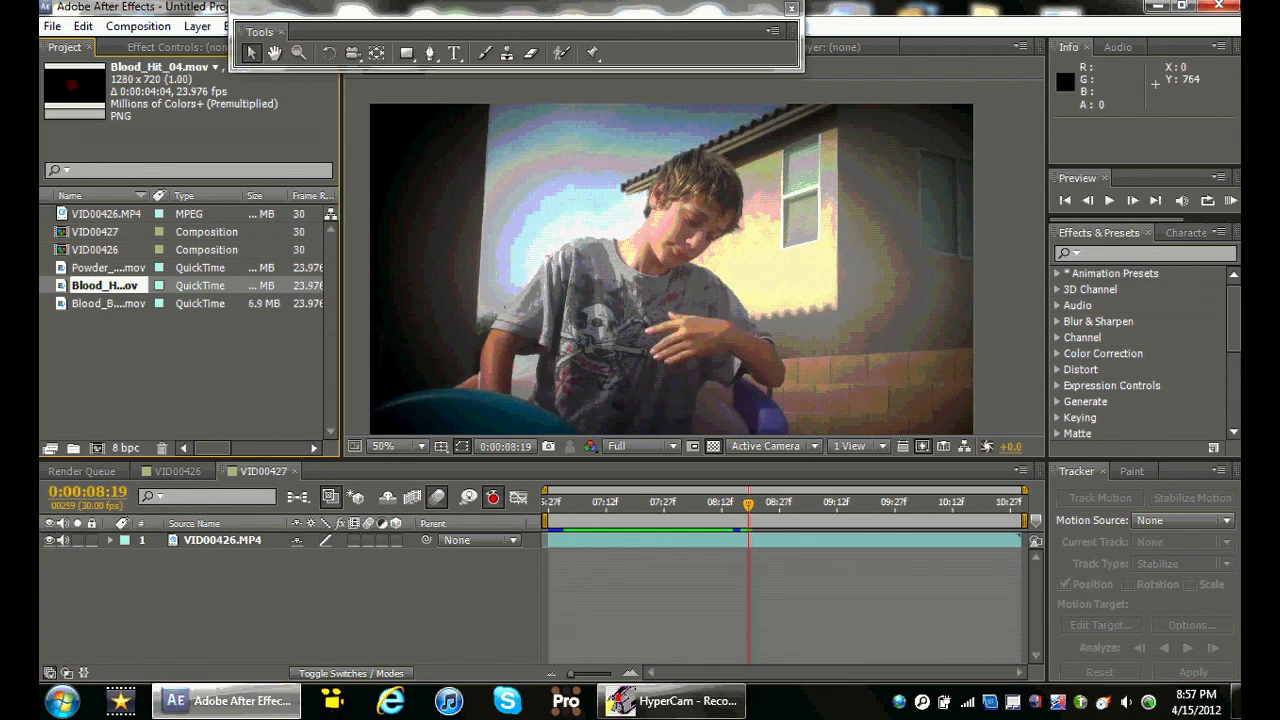
{"action": "left_click_drag", "start_coordinate": [108, 286], "coordinate": [697, 535]}
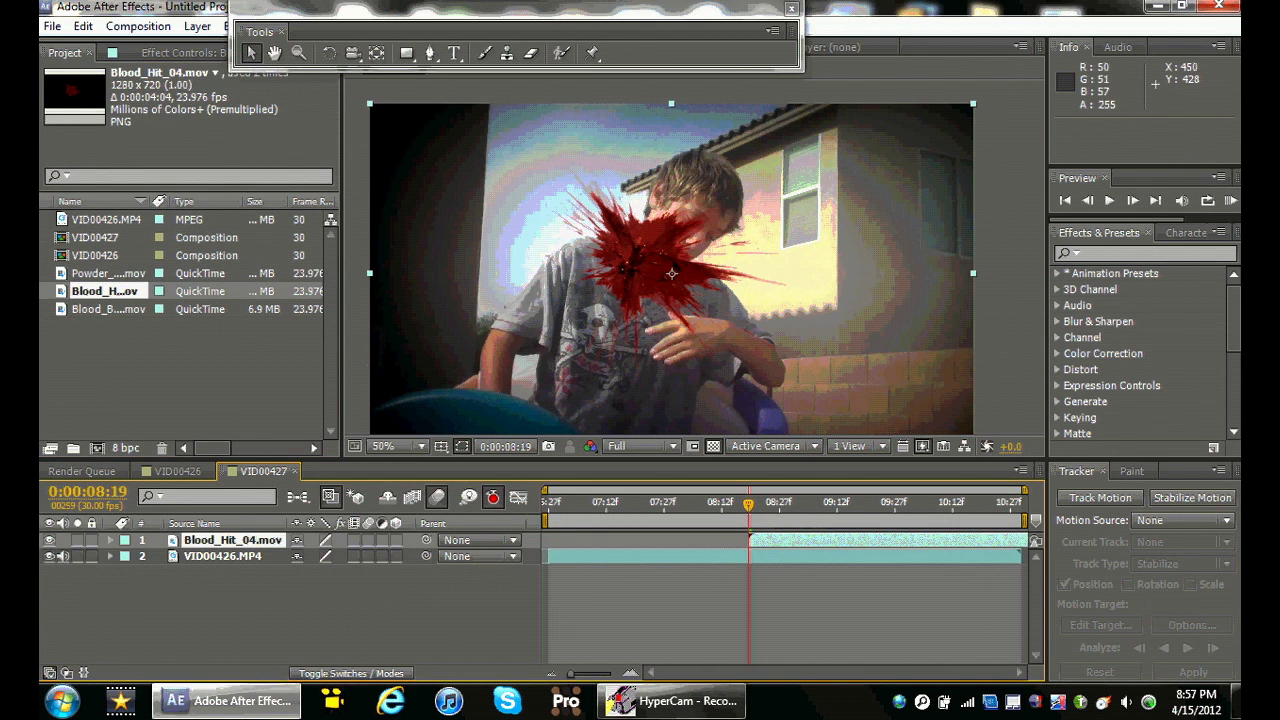
{"action": "scroll", "coordinate": [683, 210], "scroll_direction": "up", "scroll_amount": 1}
{"action": "scroll", "coordinate": [683, 210], "scroll_direction": "down", "scroll_amount": 1}
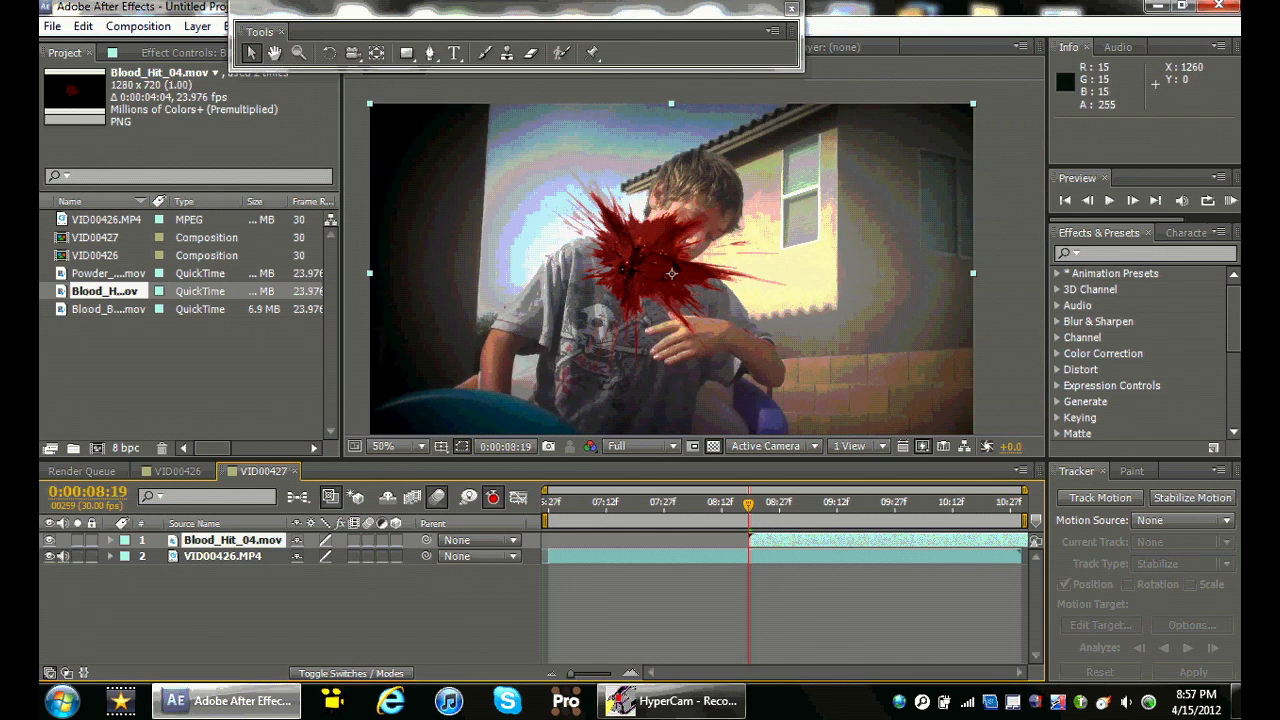
Shrink the Blood_Hit_04.mov layer to about 19% and move it onto the actor's chest
{"action": "left_click_drag", "start_coordinate": [972, 101], "coordinate": [736, 240]}
{"action": "scroll", "coordinate": [706, 275], "scroll_direction": "up", "scroll_amount": 1}
{"action": "left_click_drag", "start_coordinate": [647, 349], "coordinate": [651, 401]}
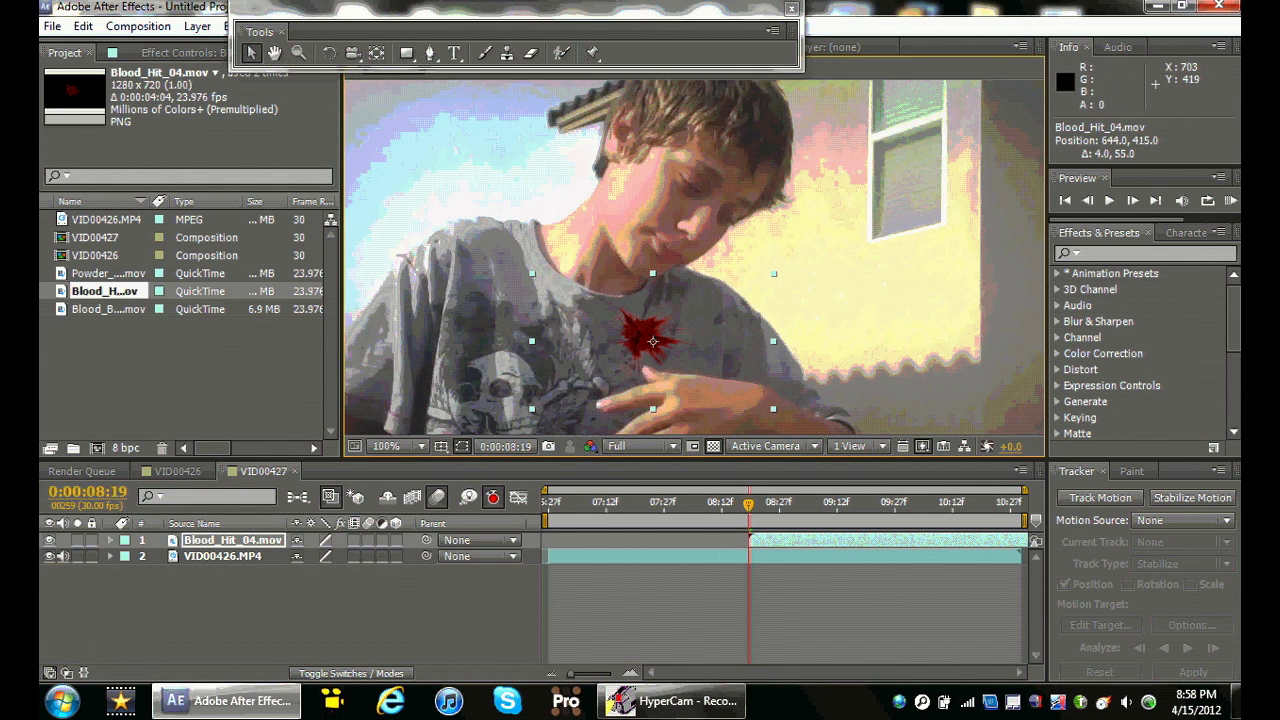
{"action": "scroll", "coordinate": [652, 342], "scroll_direction": "up", "scroll_amount": 1}
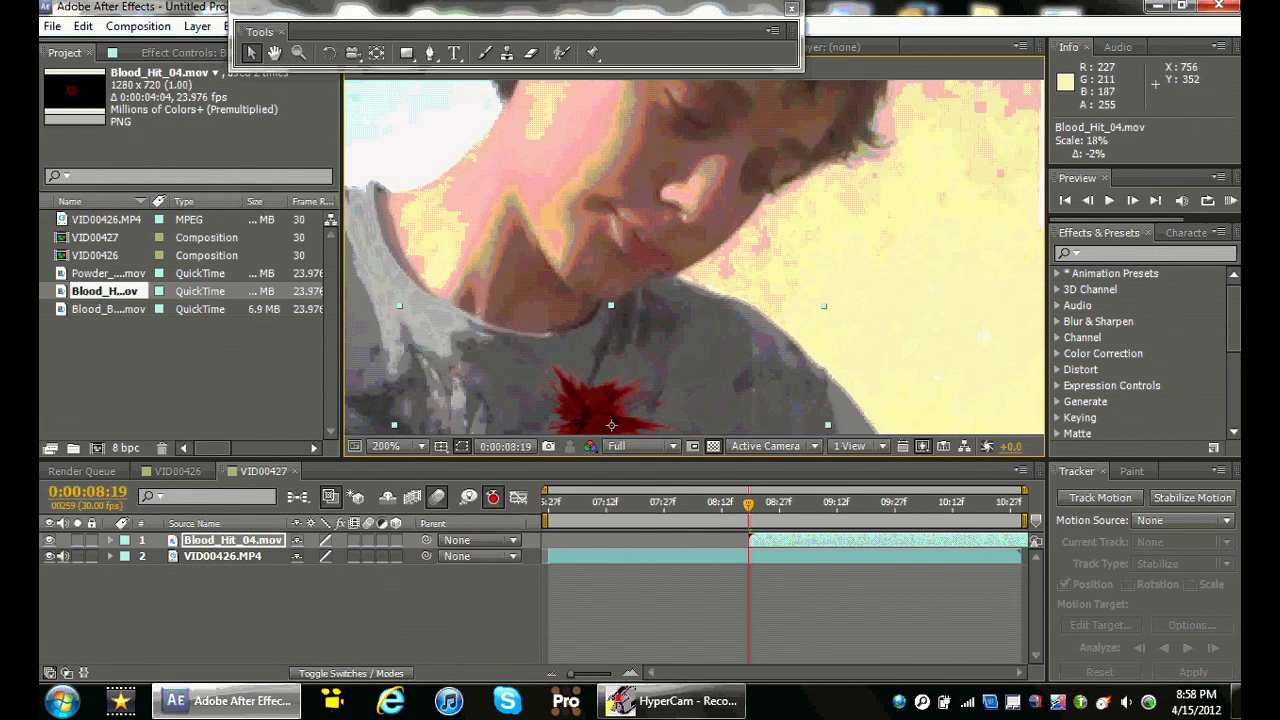
{"action": "left_click_drag", "start_coordinate": [808, 314], "coordinate": [787, 322]}
{"action": "left_click_drag", "start_coordinate": [787, 380], "coordinate": [810, 246]}
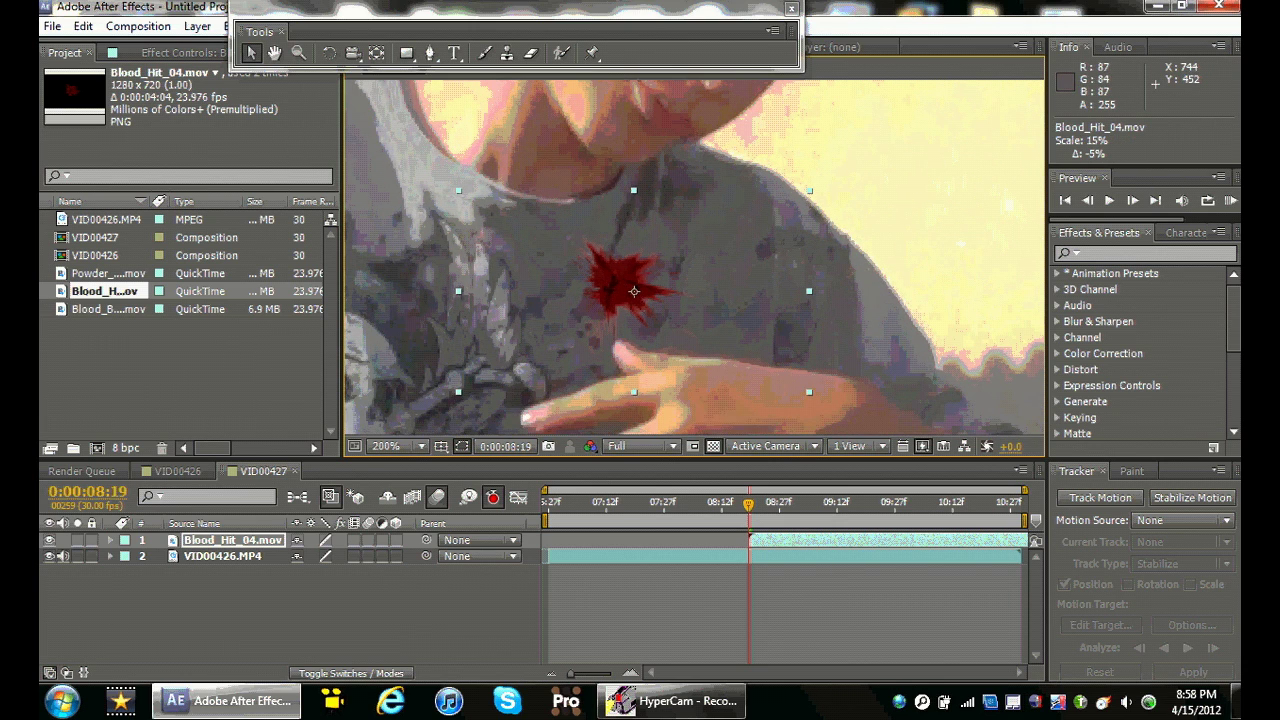
{"action": "left_click_drag", "start_coordinate": [807, 384], "coordinate": [864, 421]}
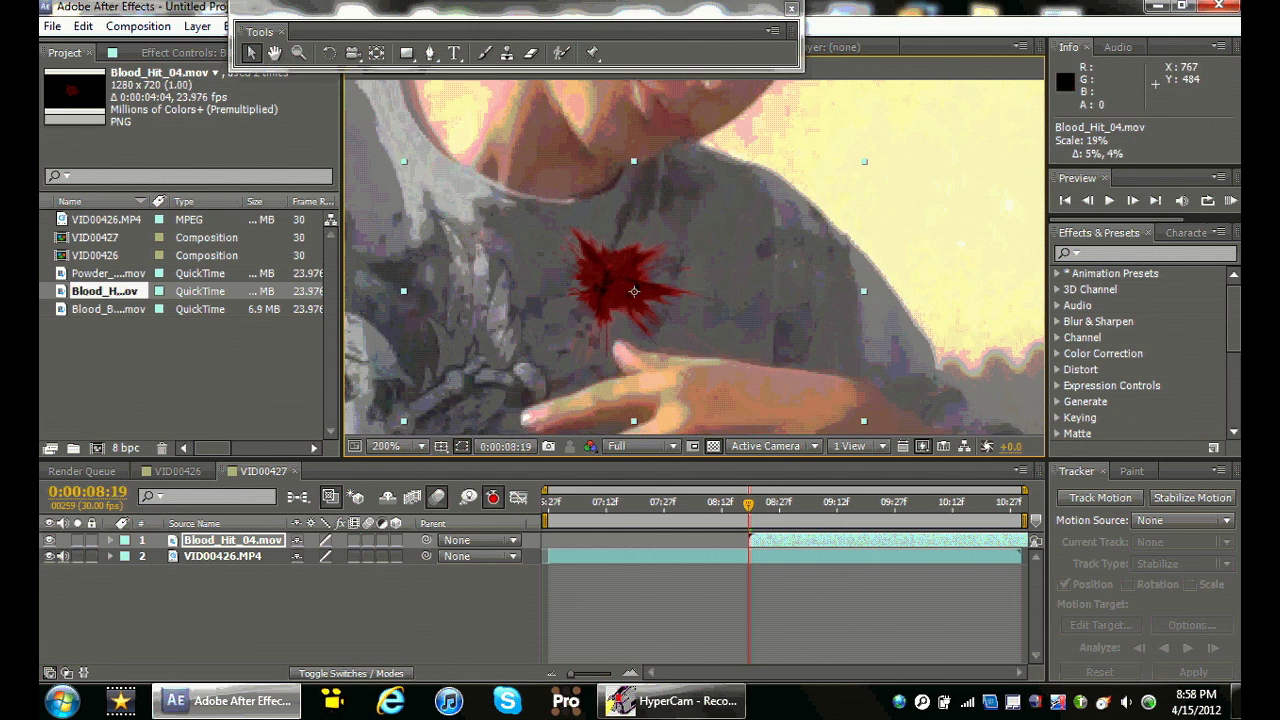
Fine-tune the blood hit's position on the chest at 0:00:08:19 to about 645, 410.5
{"action": "left_click_drag", "start_coordinate": [634, 291], "coordinate": [632, 297]}
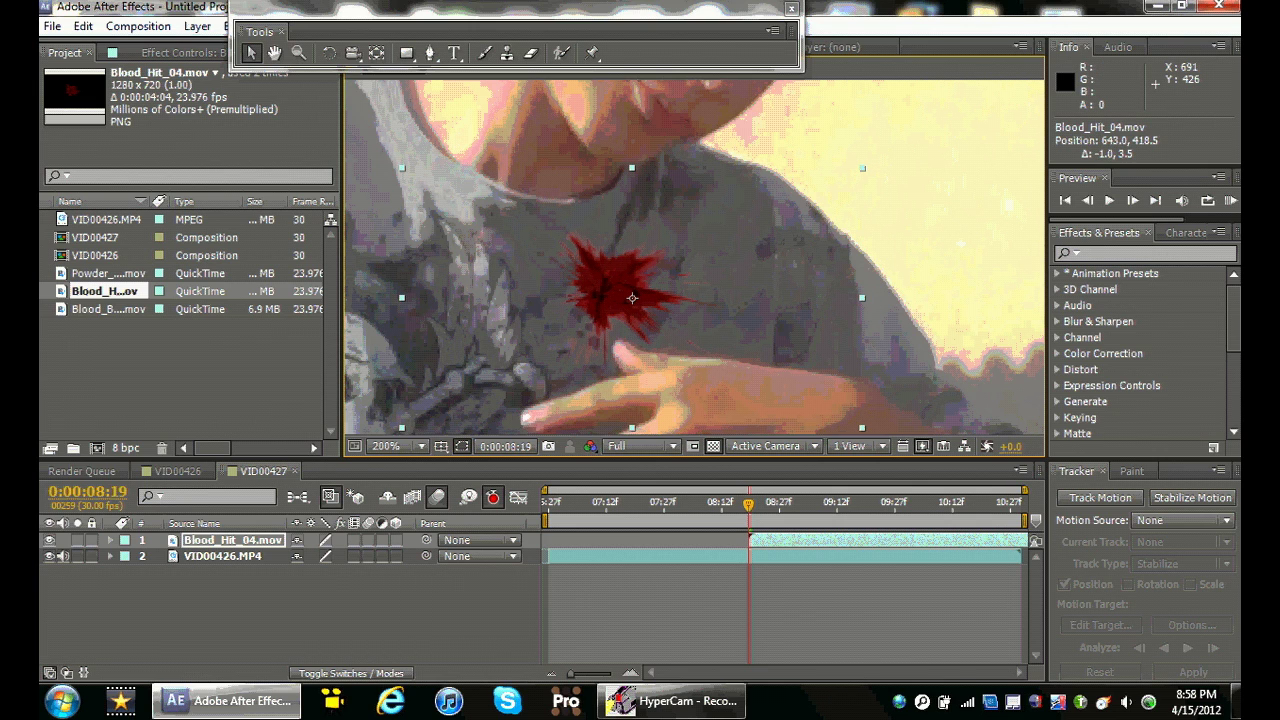
{"action": "key", "text": "Page_Down"}
{"action": "key", "text": "Page_Up"}
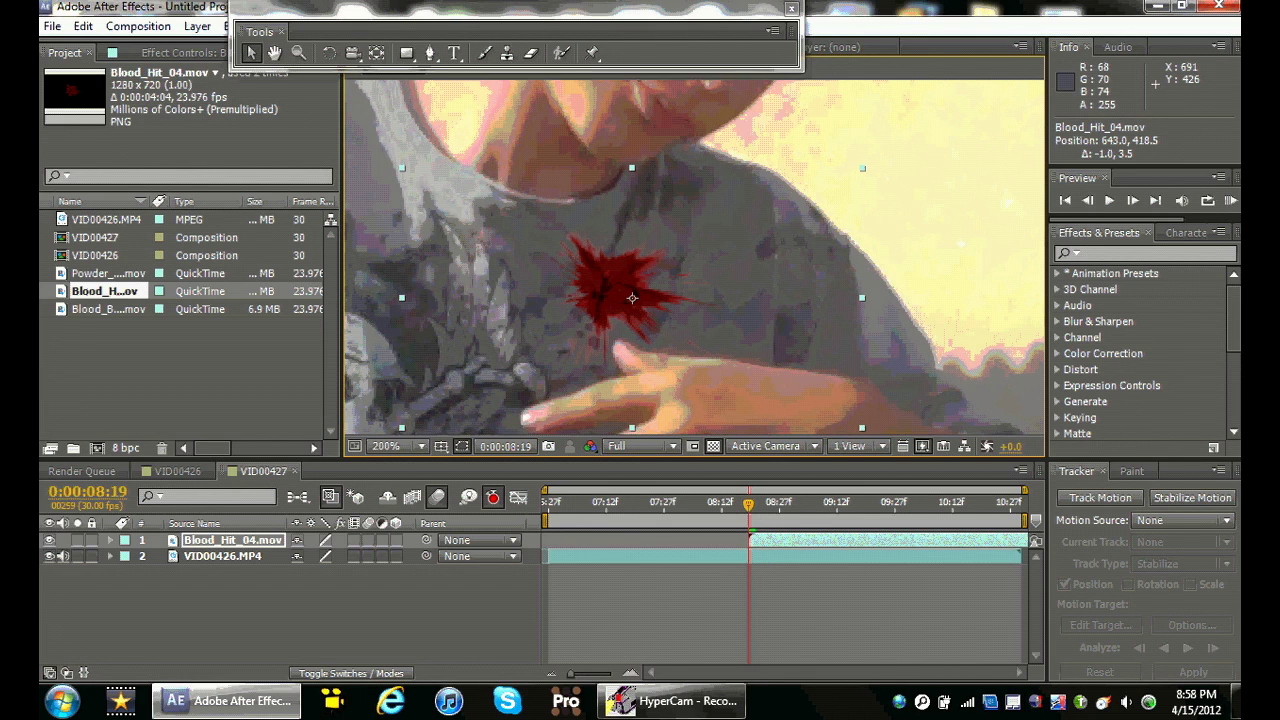
{"action": "scroll", "coordinate": [722, 311], "scroll_direction": "down", "scroll_amount": 1}
{"action": "left_click_drag", "start_coordinate": [722, 297], "coordinate": [674, 279]}
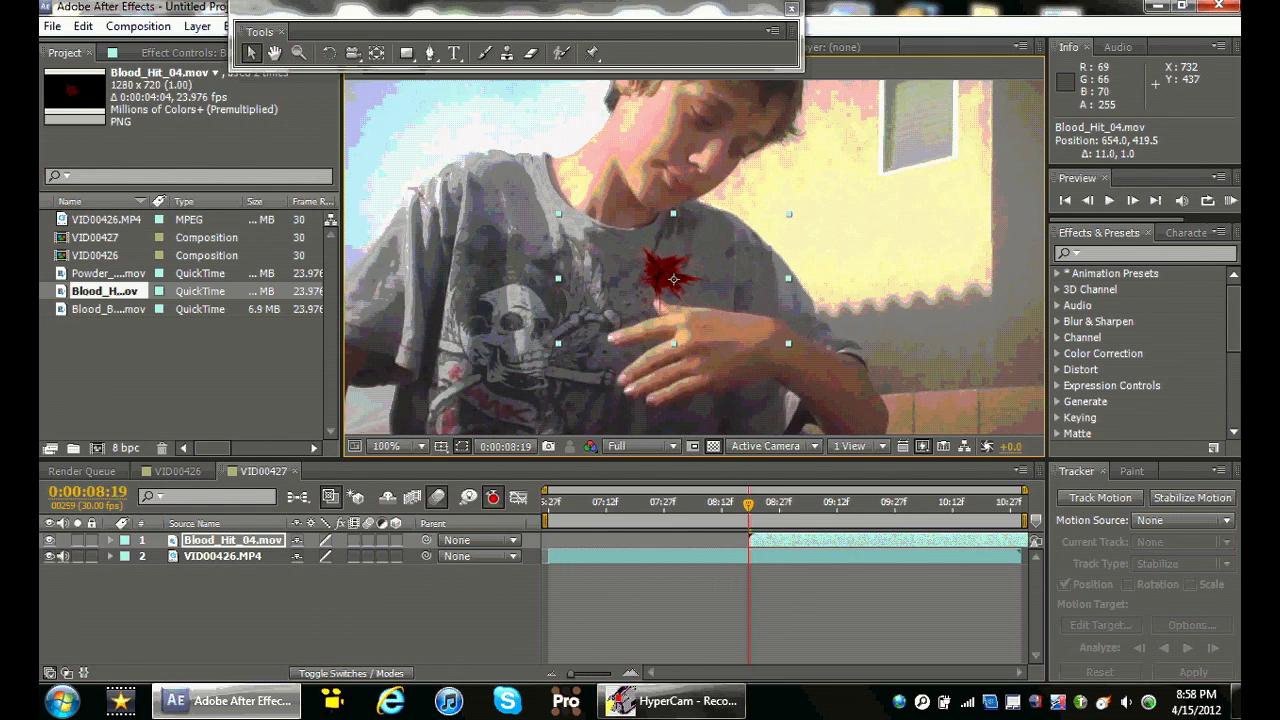
{"action": "mouse_move", "coordinate": [751, 296]}
{"action": "left_mouse_down"}
{"action": "mouse_move", "coordinate": [591, 349]}
{"action": "mouse_move", "coordinate": [648, 353]}
{"action": "mouse_move", "coordinate": [763, 300]}
{"action": "left_mouse_up"}
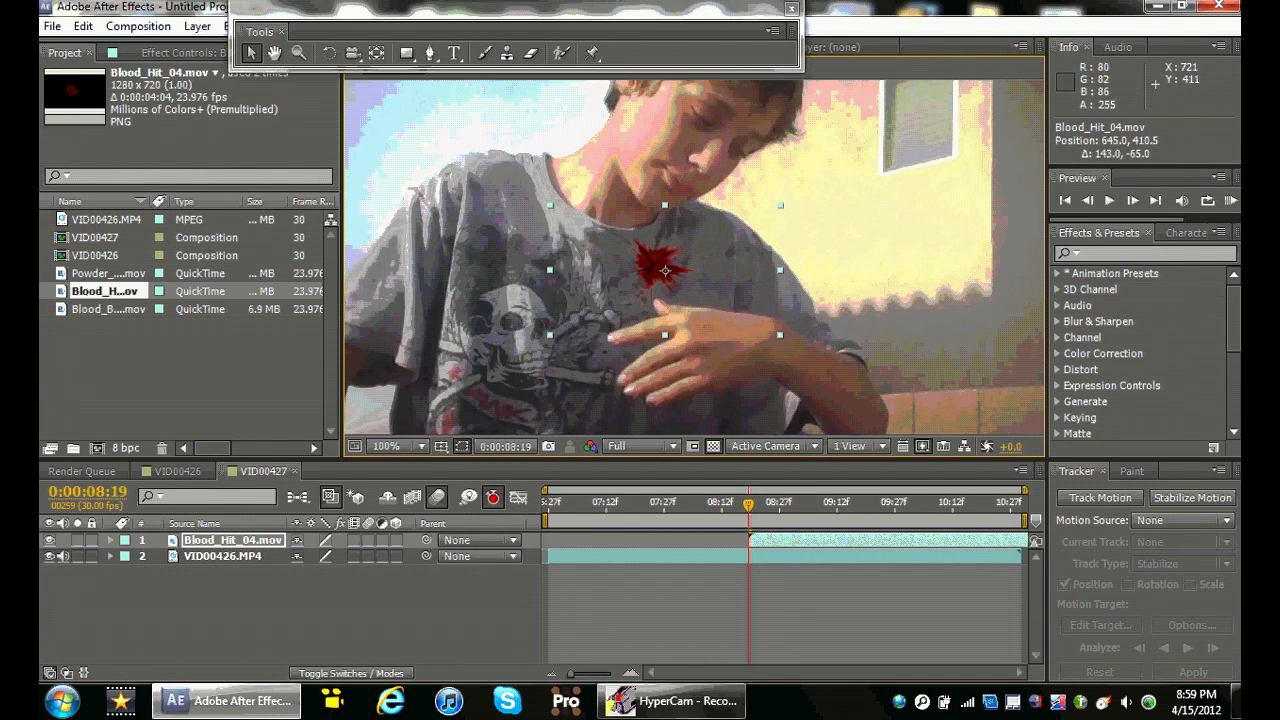
Reposition the blood hit frame by frame from 0:00:08:20 to follow the chest, ending at about 668.5, 397
{"action": "key", "text": "Page_Down"}
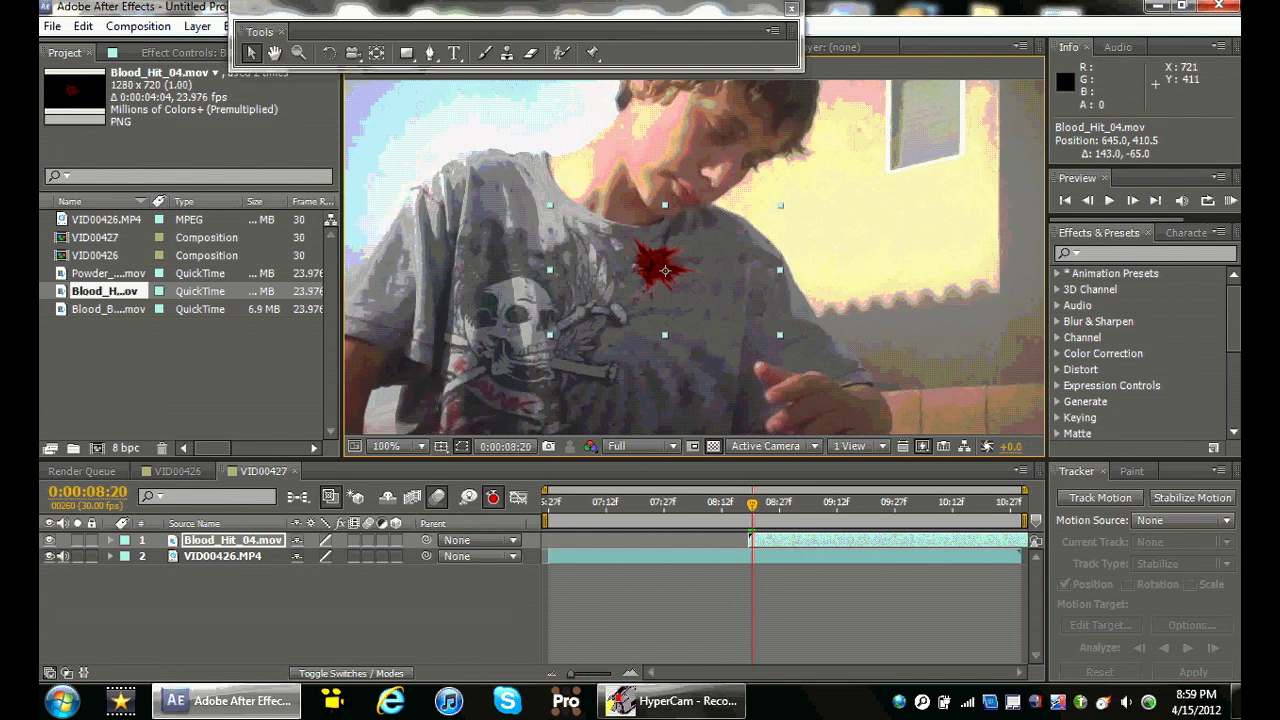
{"action": "scroll", "coordinate": [686, 324], "scroll_direction": "up", "scroll_amount": 1}
{"action": "left_click_drag", "start_coordinate": [680, 324], "coordinate": [747, 326]}
{"action": "left_click_drag", "start_coordinate": [702, 286], "coordinate": [680, 259]}
{"action": "key", "text": "Page_Down"}
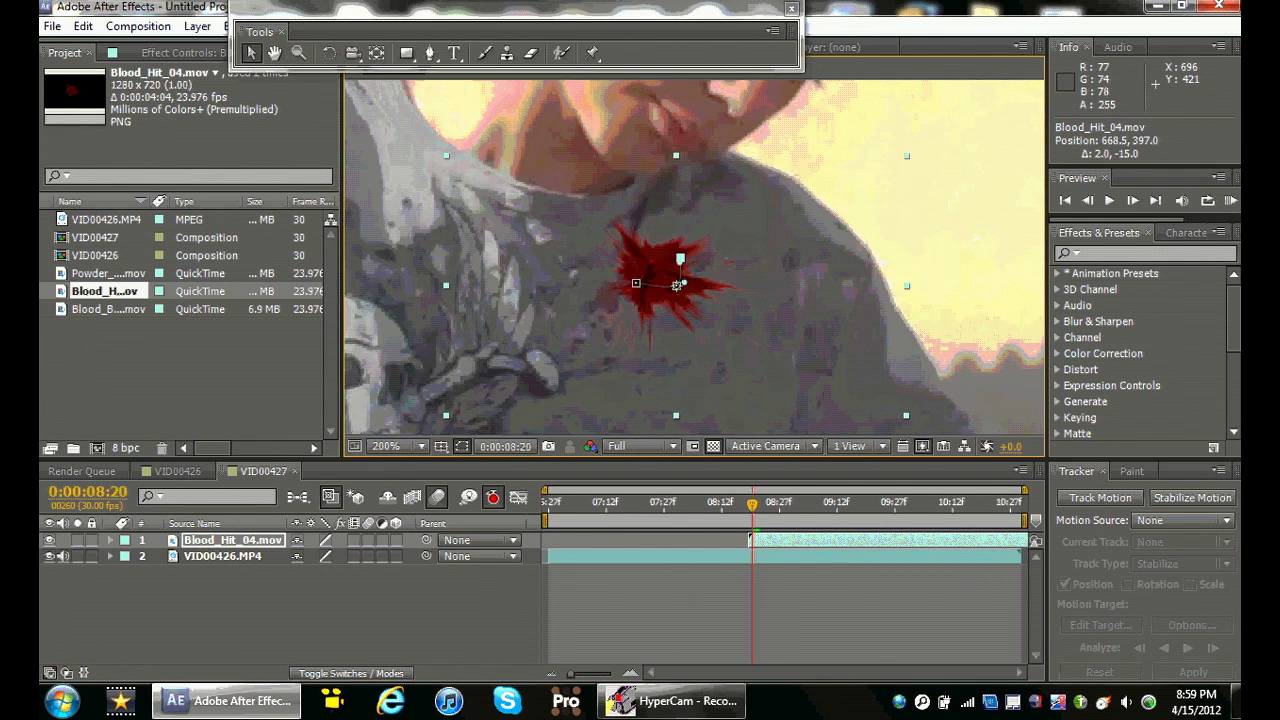
Keep matching the blood hit to the moving chest from 0:00:08:22 to 0:00:08:25, ending at about 785, 418.5
{"action": "key", "text": "Page_Down"}
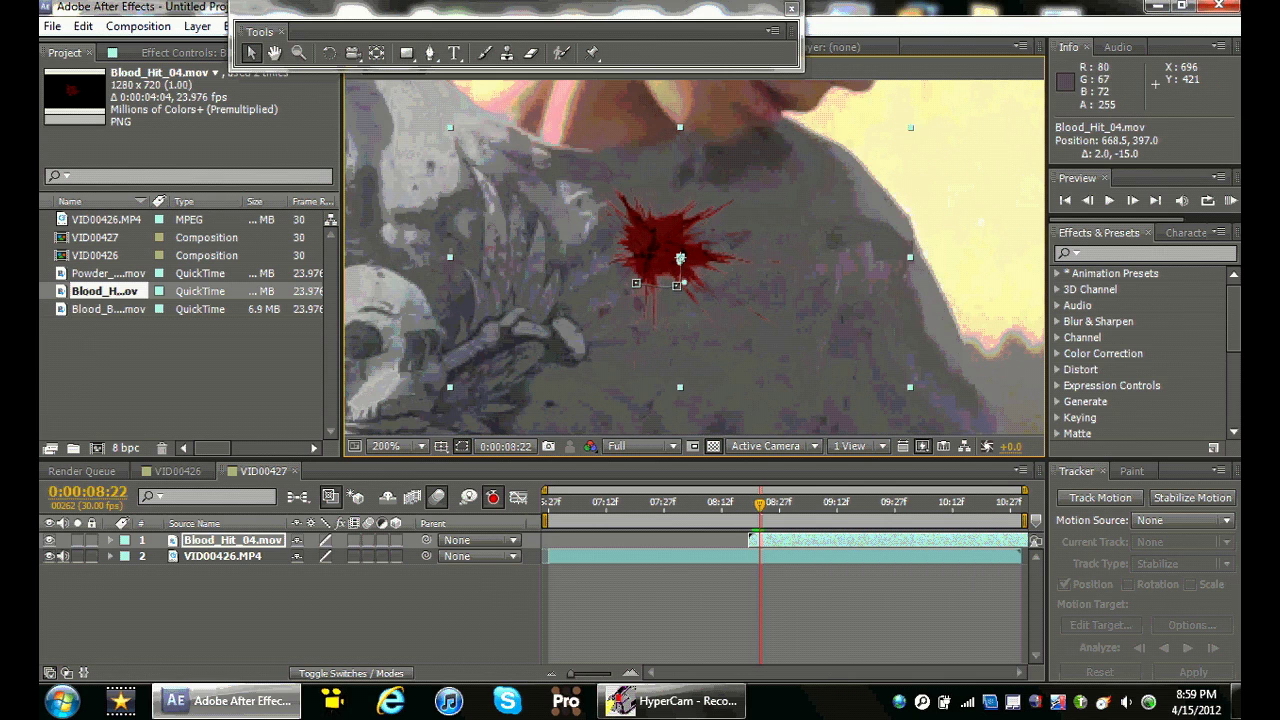
{"action": "left_click_drag", "start_coordinate": [680, 258], "coordinate": [900, 298]}
{"action": "key", "text": "Page_Down"}
{"action": "key", "text": "Page_Down"}
{"action": "key", "text": "Page_Down"}
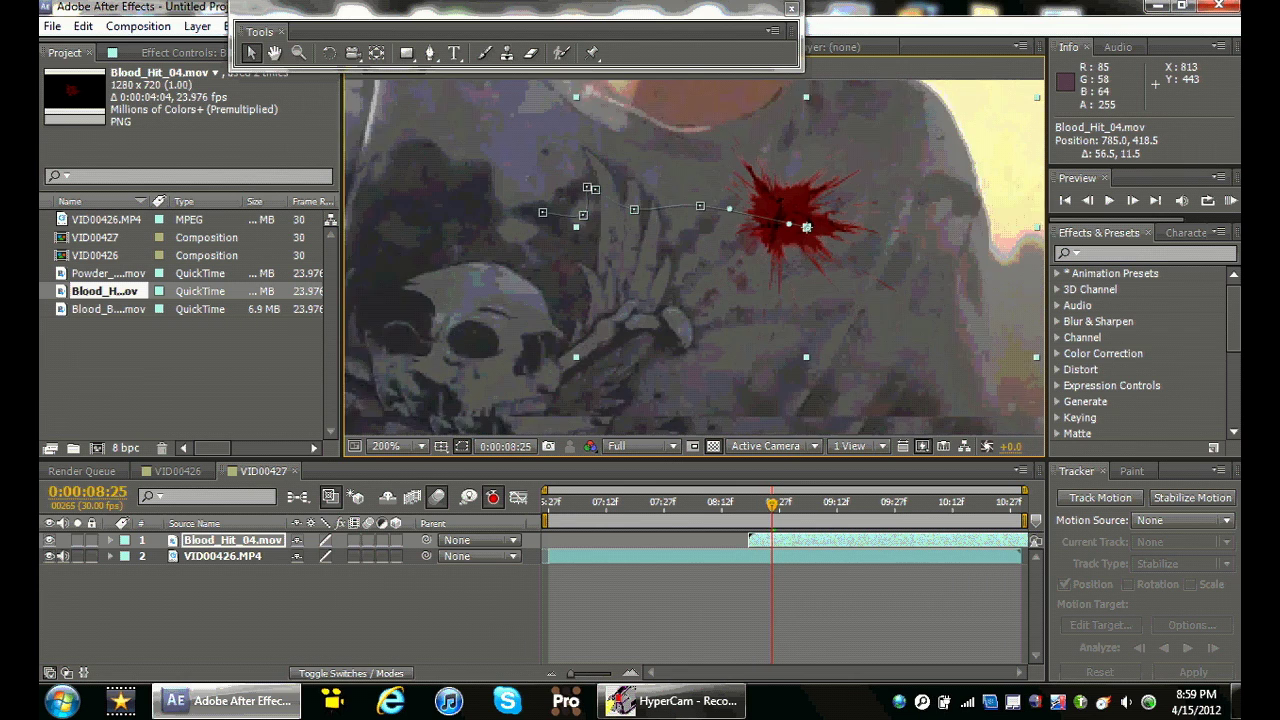
Move the blood hit with the chest at 0:00:08:26 and 0:00:08:27, reaching about 831.5, 458
{"action": "left_click_drag", "start_coordinate": [859, 273], "coordinate": [796, 232]}
{"action": "key", "text": "Page_Down"}
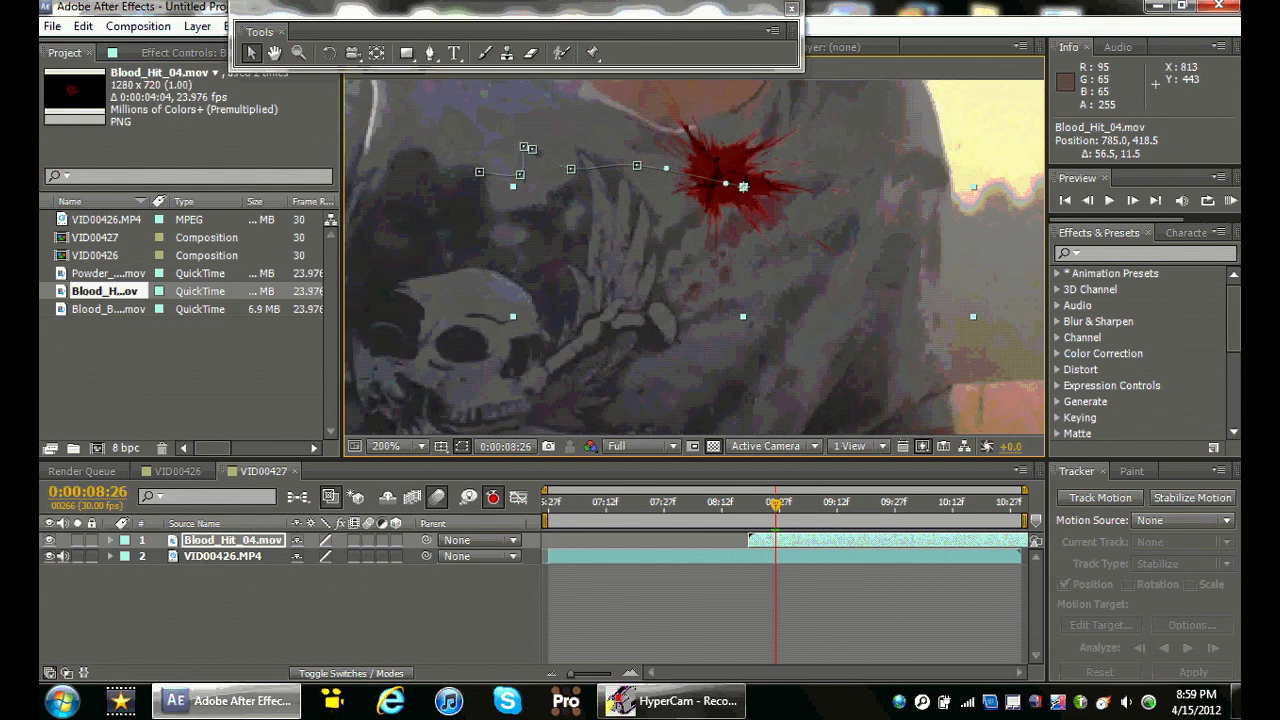
{"action": "left_click_drag", "start_coordinate": [743, 186], "coordinate": [830, 262]}
{"action": "key", "text": "Page_Down"}
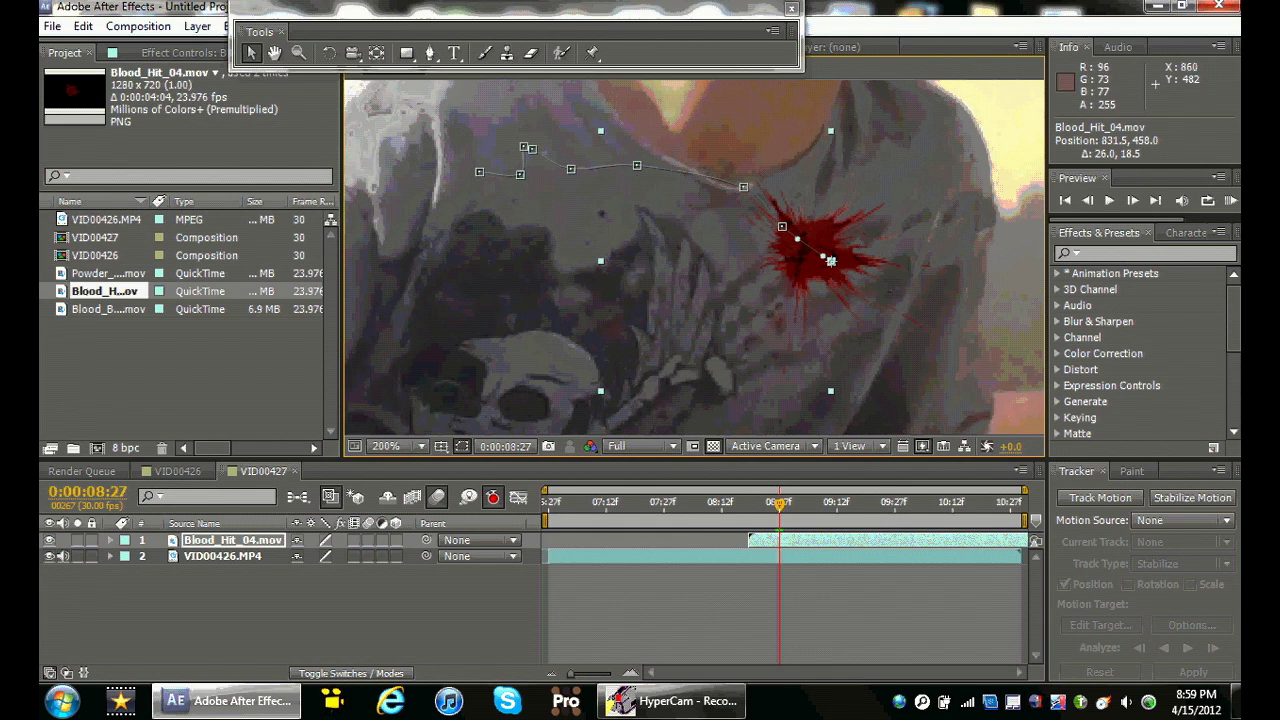
At 0:00:08:27, narrow the blood hit to about 14% width and rotate it about 19.2° to match the turning body
{"action": "left_click_drag", "start_coordinate": [601, 262], "coordinate": [656, 260]}
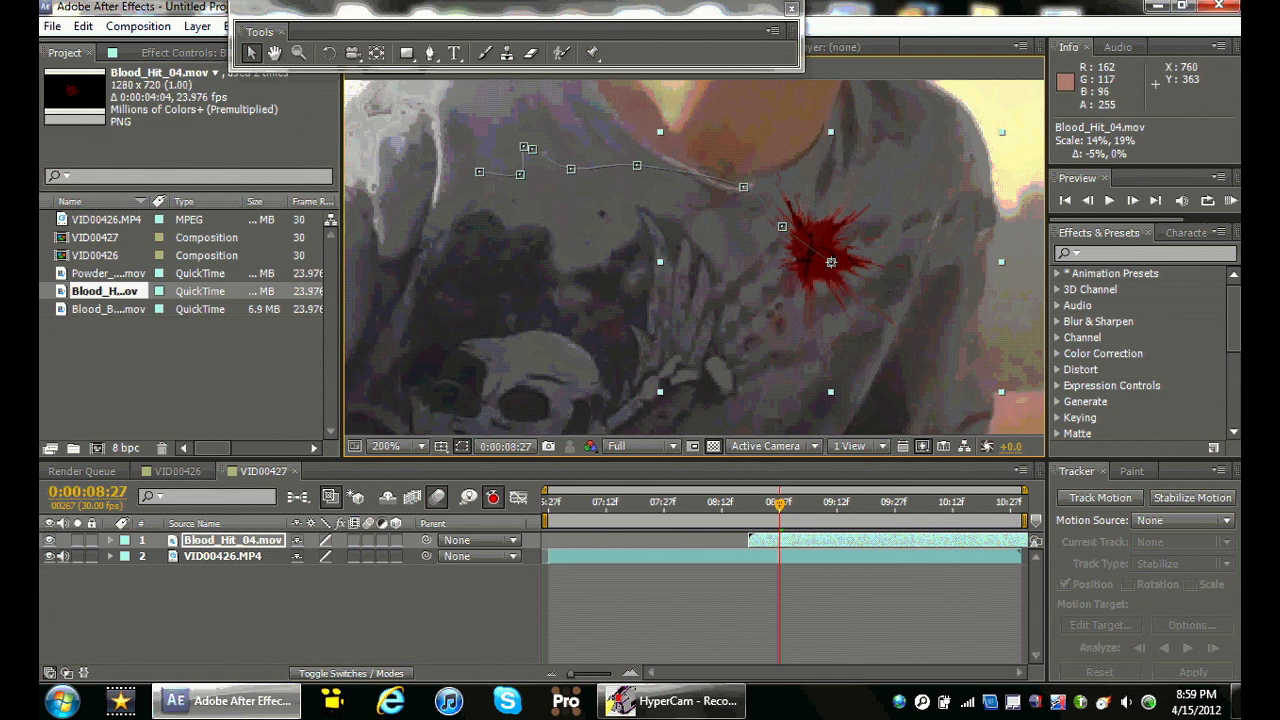
{"action": "left_click", "coordinate": [329, 53]}
{"action": "left_click_drag", "start_coordinate": [882, 345], "coordinate": [852, 357]}
{"action": "left_click", "coordinate": [251, 53]}
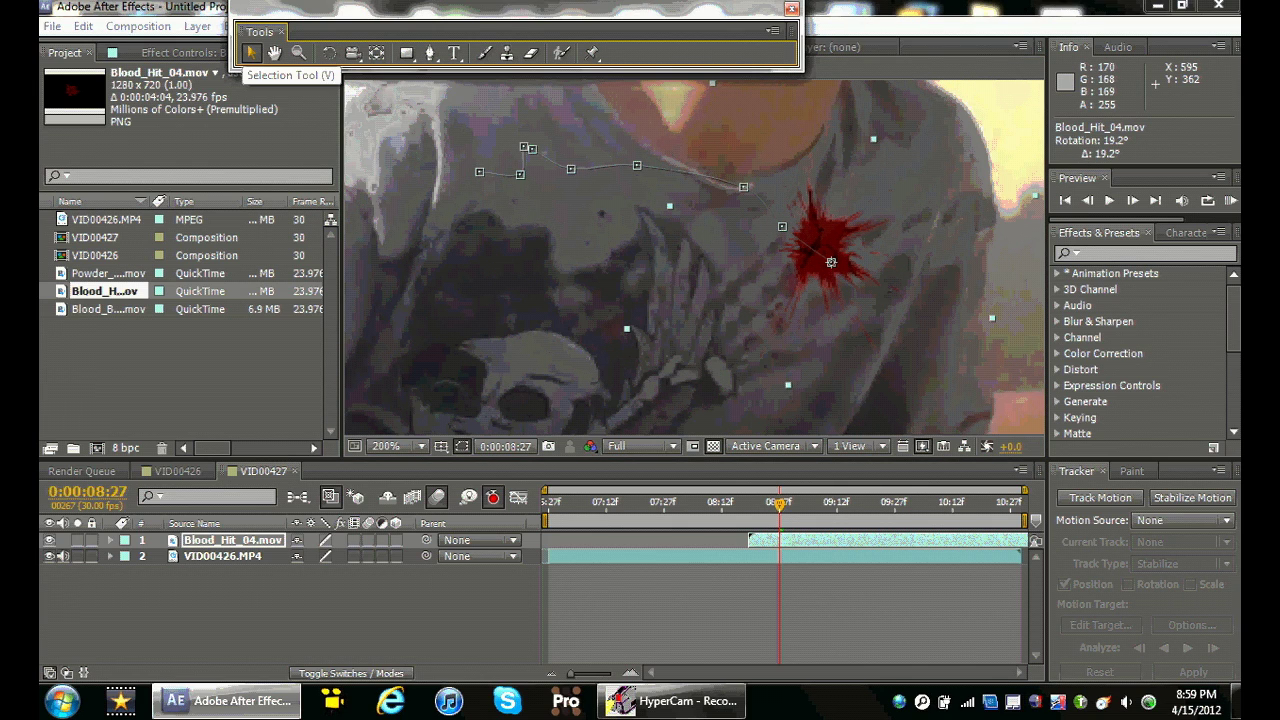
At 0:00:08:28, move the blood hit to about 879, 485, narrow it to about 11% width and adjust its rotation
{"action": "key", "text": "Page_Down"}
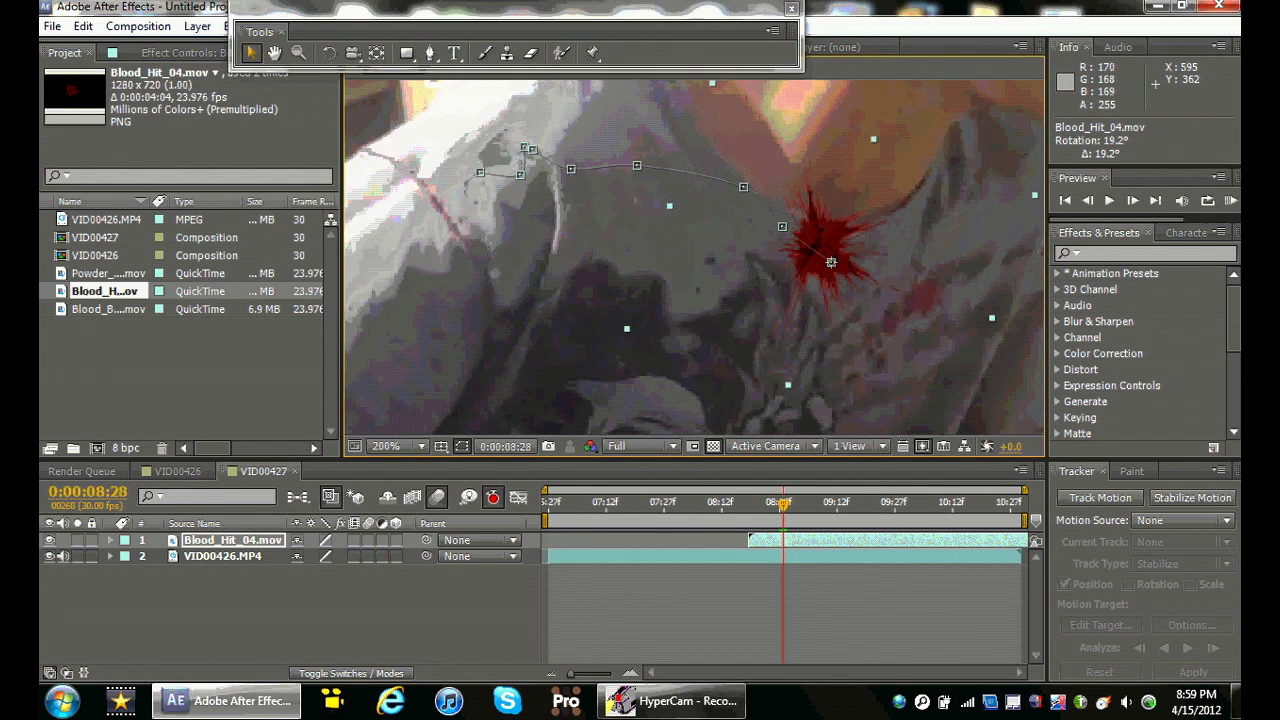
{"action": "key", "text": "Page_Up"}
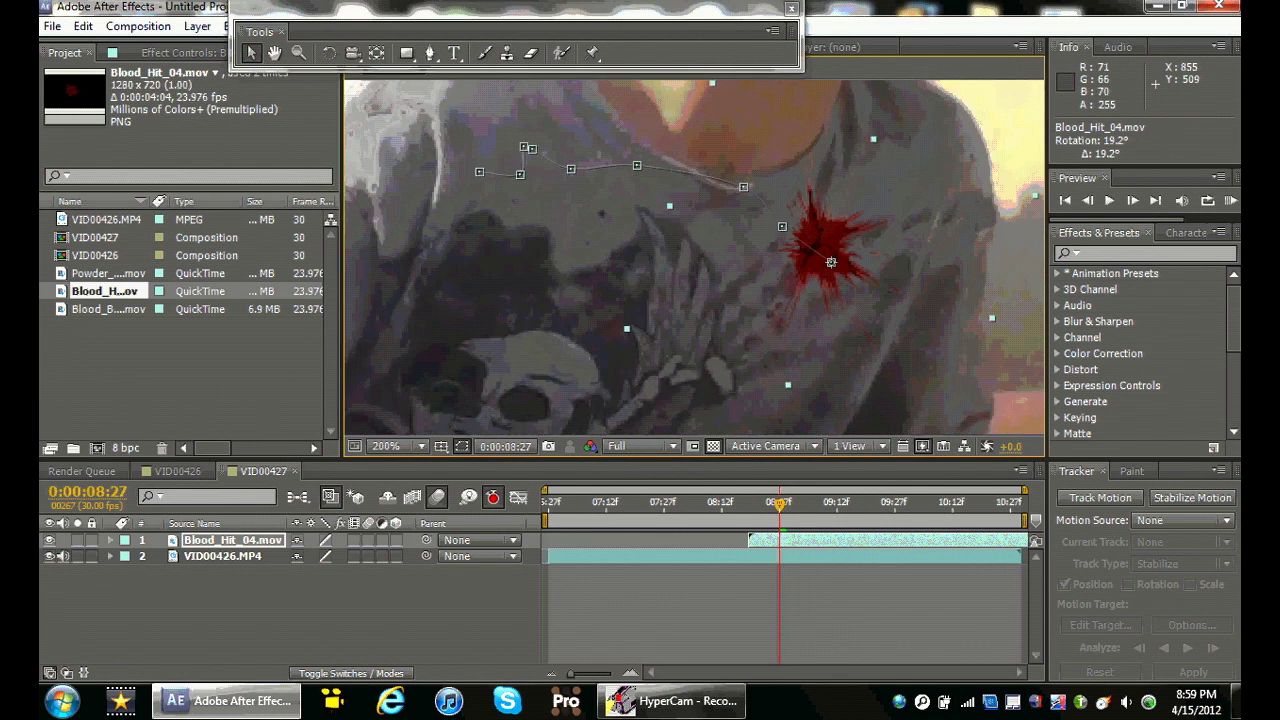
{"action": "key", "text": "Page_Down"}
{"action": "left_click_drag", "start_coordinate": [831, 262], "coordinate": [791, 224]}
{"action": "left_click_drag", "start_coordinate": [630, 169], "coordinate": [664, 182]}
{"action": "left_click", "coordinate": [328, 53]}
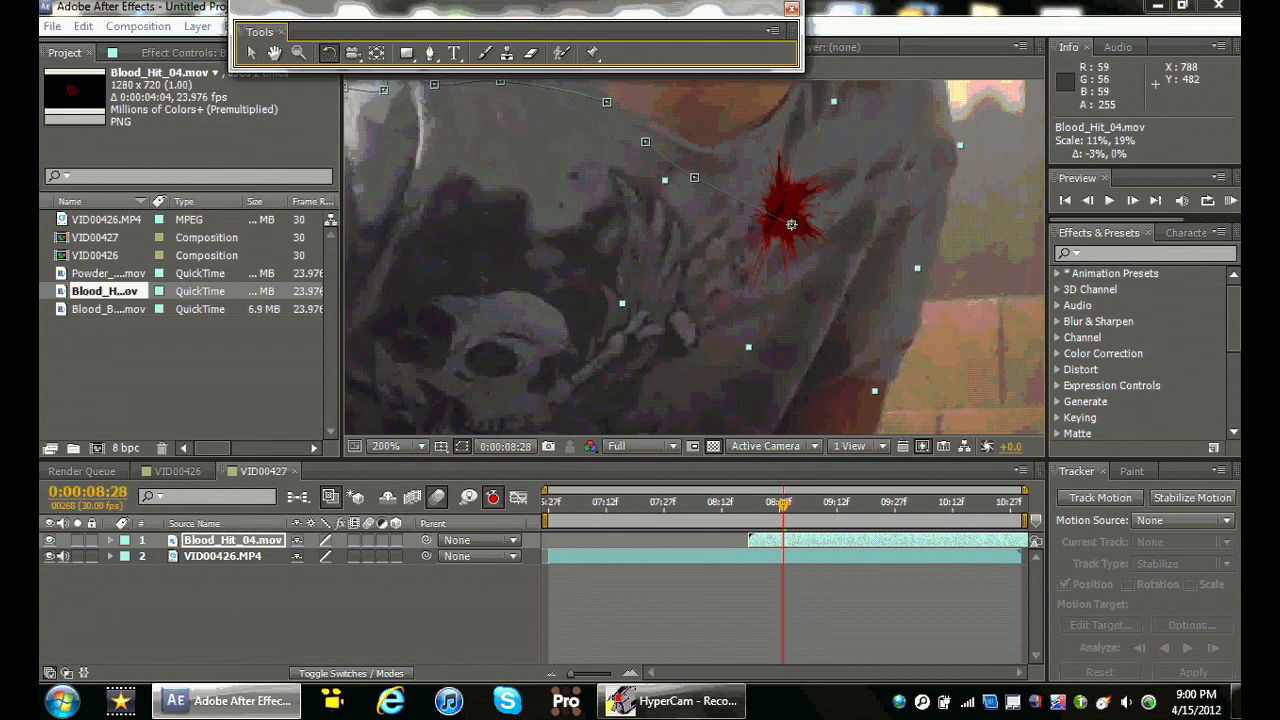
{"action": "left_click_drag", "start_coordinate": [875, 291], "coordinate": [872, 291]}
{"action": "left_click", "coordinate": [251, 53]}
At 0:00:08:29, move the blood hit to about 924.5, 485 and rotate it to about 25.7°
{"action": "key", "text": "Page_Down"}
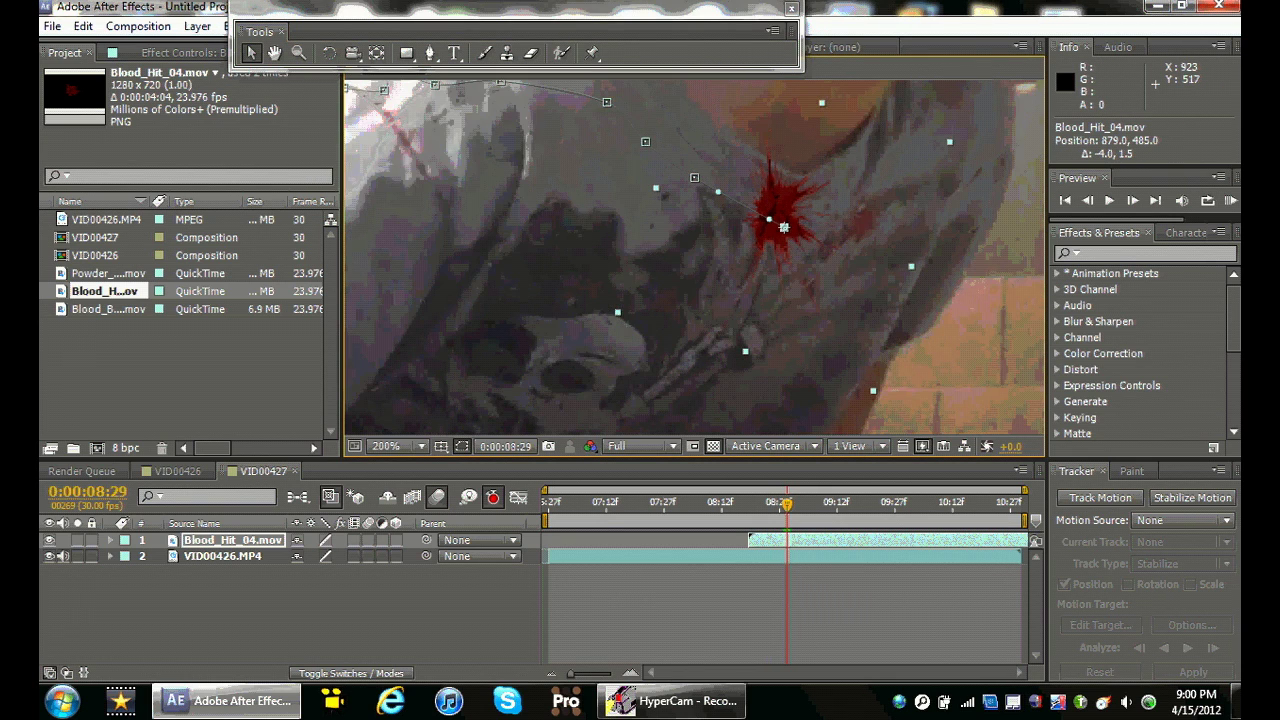
{"action": "left_click_drag", "start_coordinate": [774, 284], "coordinate": [814, 285]}
{"action": "left_click_drag", "start_coordinate": [829, 228], "coordinate": [871, 228]}
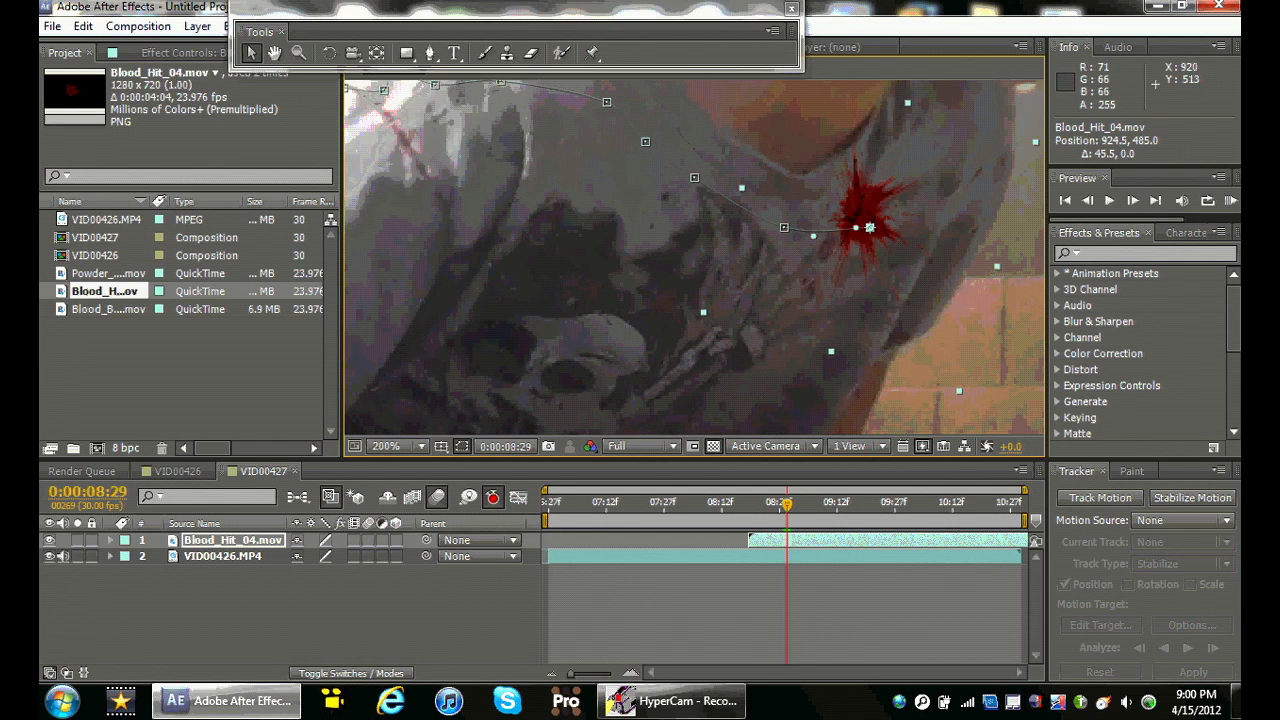
{"action": "key", "text": "w"}
{"action": "left_click_drag", "start_coordinate": [676, 252], "coordinate": [674, 223]}
{"action": "left_click", "coordinate": [252, 53]}
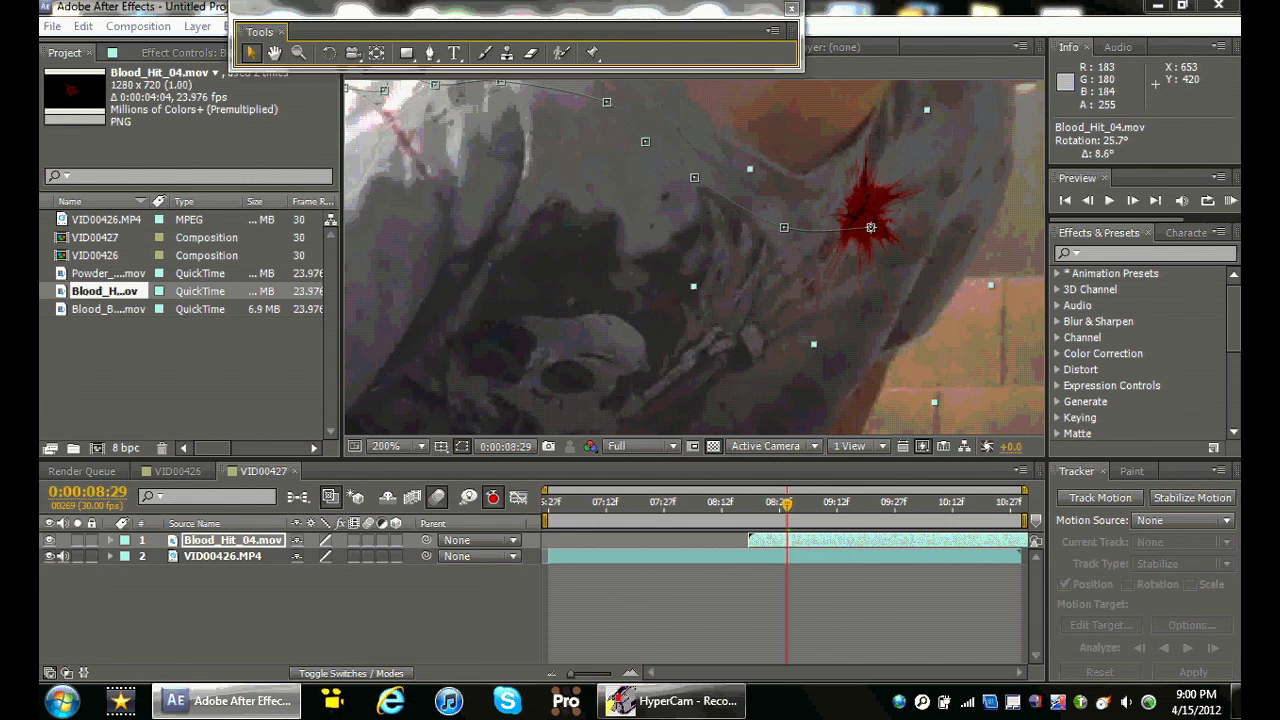
At 0:00:09:00, move the blood hit to about 952.5, 498 and narrow it to fit the turned chest
{"action": "key", "text": "space"}
{"action": "left_click_drag", "start_coordinate": [795, 344], "coordinate": [593, 307]}
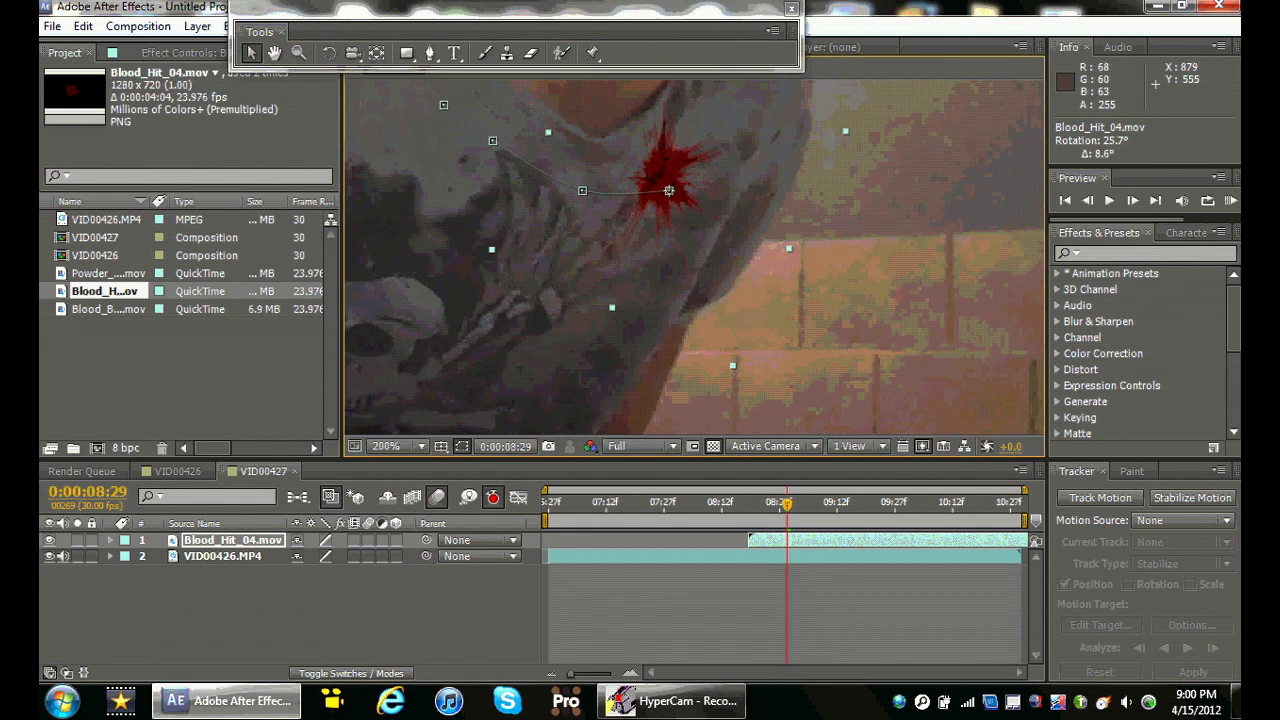
{"action": "key", "text": "Page_Down"}
{"action": "left_click_drag", "start_coordinate": [669, 190], "coordinate": [725, 222]}
{"action": "left_click_drag", "start_coordinate": [604, 164], "coordinate": [643, 183]}
{"action": "left_click_drag", "start_coordinate": [725, 222], "coordinate": [721, 214]}
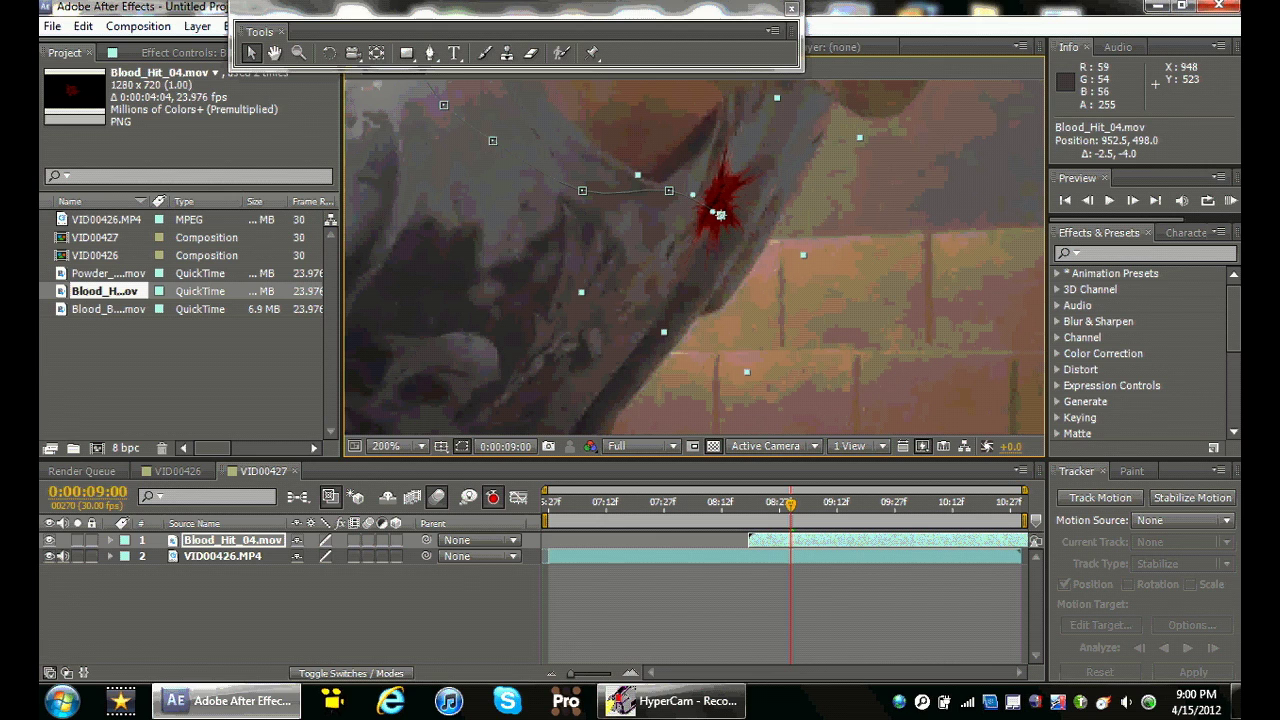
Trim the end of the Blood_Hit_04.mov layer to 0:00:09:00 and enable its motion blur
{"action": "key", "text": "alt+]"}
{"action": "scroll", "coordinate": [711, 261], "scroll_direction": "down", "scroll_amount": 1}
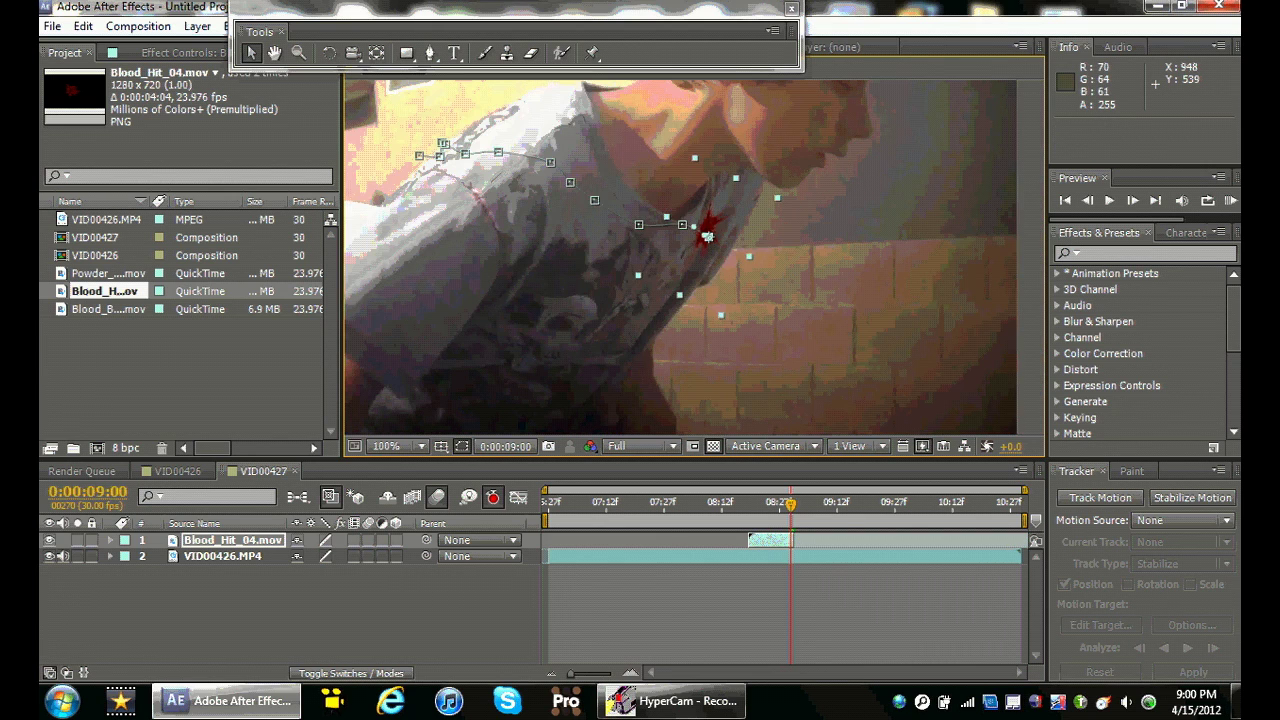
{"action": "left_click", "coordinate": [368, 540]}
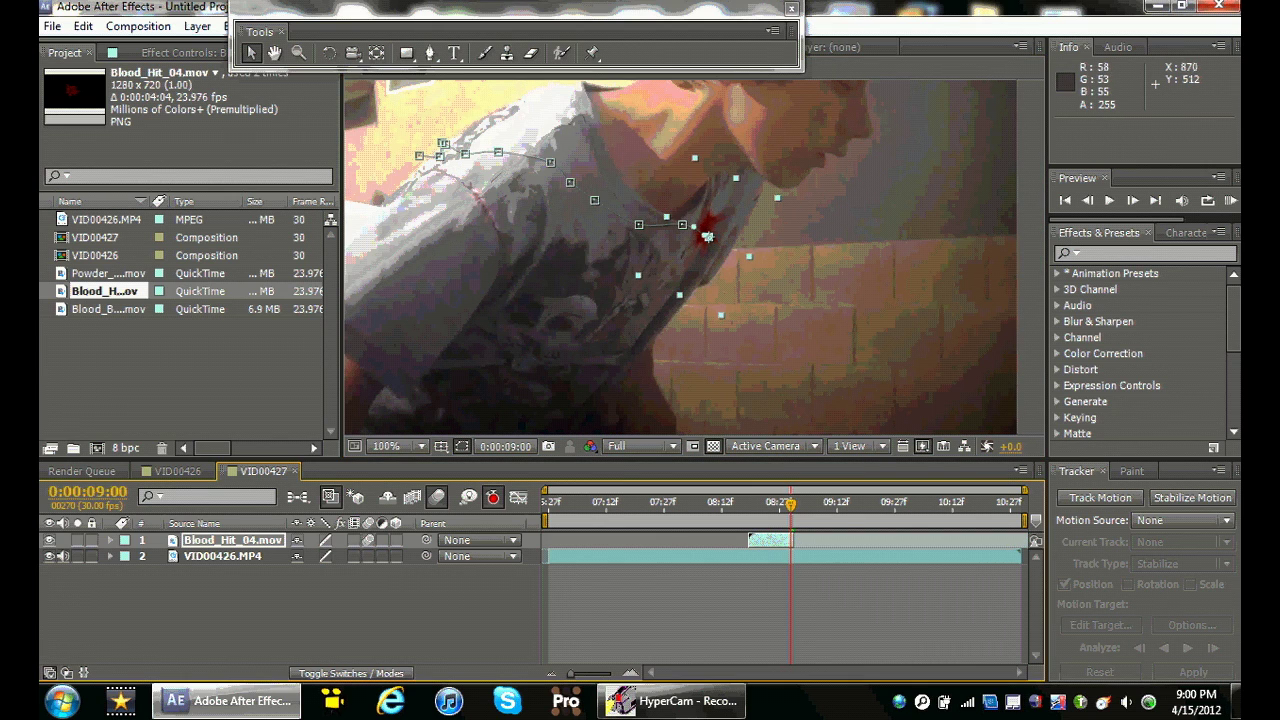
{"action": "left_click", "coordinate": [1023, 169]}
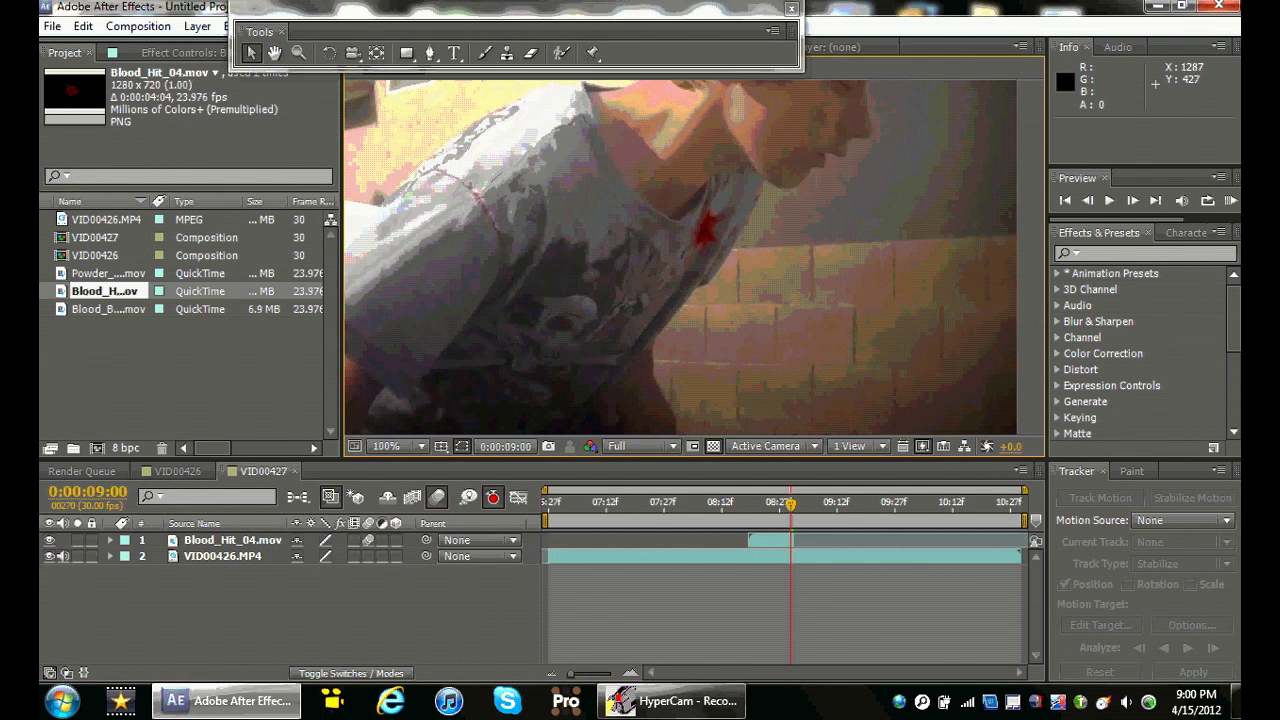
Step back through the frames from 0:00:09:00 to 0:00:08:22 to check how the blood hit follows the chest
{"action": "key", "text": "Page_Up"}
{"action": "key", "text": "Page_Up"}
{"action": "key", "text": "Page_Up"}
{"action": "key", "text": "Page_Up"}
{"action": "key", "text": "Page_Up"}
{"action": "key", "text": "Page_Up"}
{"action": "key", "text": "Page_Up"}
{"action": "key", "text": "Page_Up"}
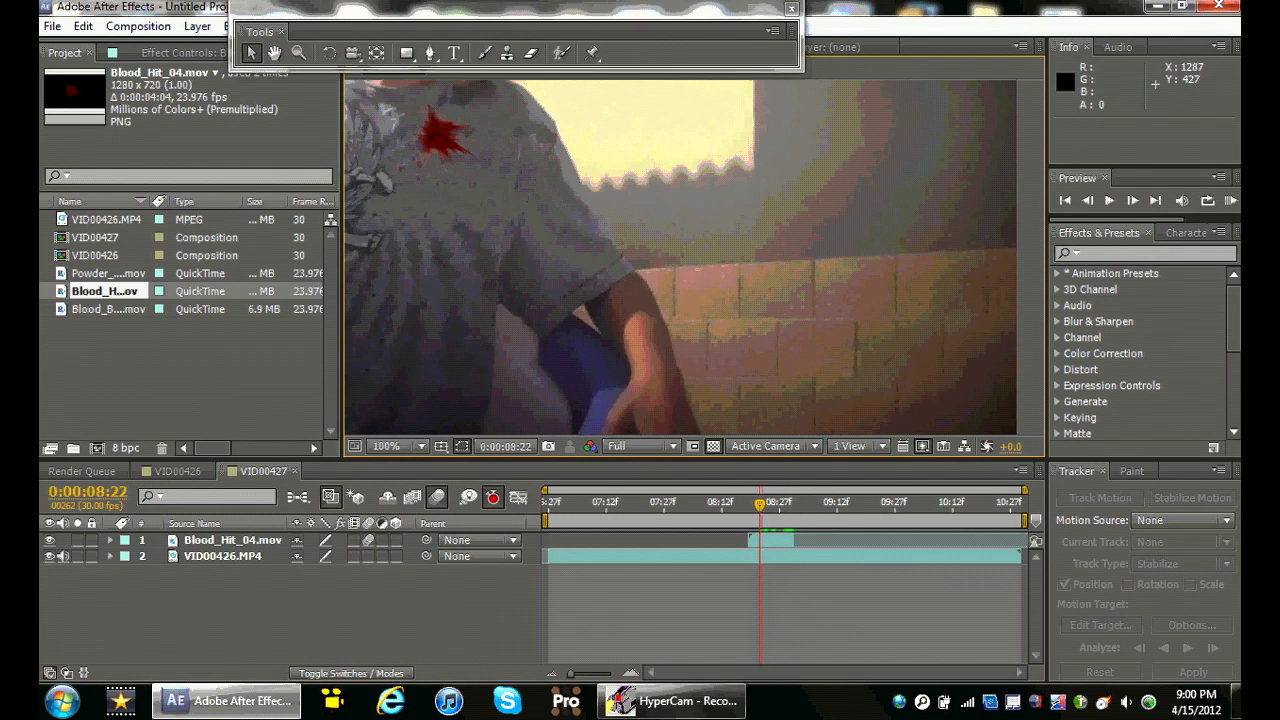
At 0:00:08:19, add Blood_Burst_12.mov to VID00427 as a layer above Blood_Hit_04.mov
{"action": "key", "text": "Page_Up"}
{"action": "key", "text": "Page_Up"}
{"action": "key", "text": "Page_Up"}
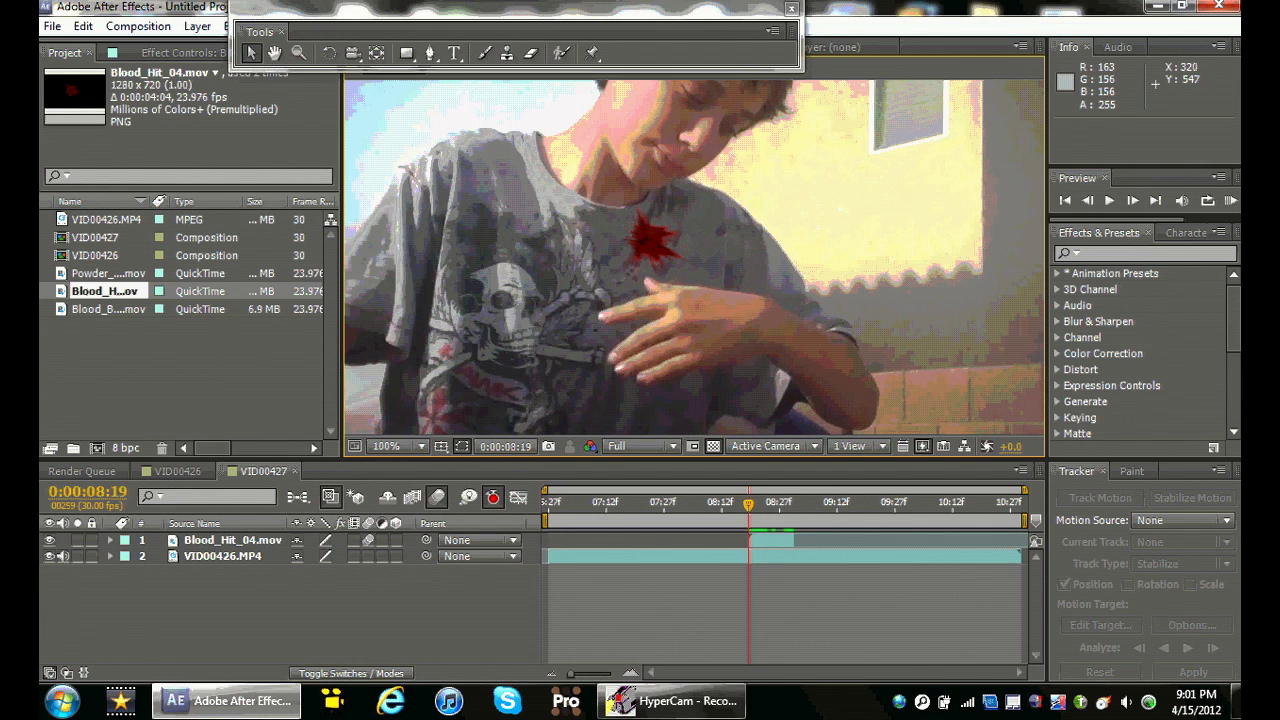
{"action": "key", "text": "Down"}
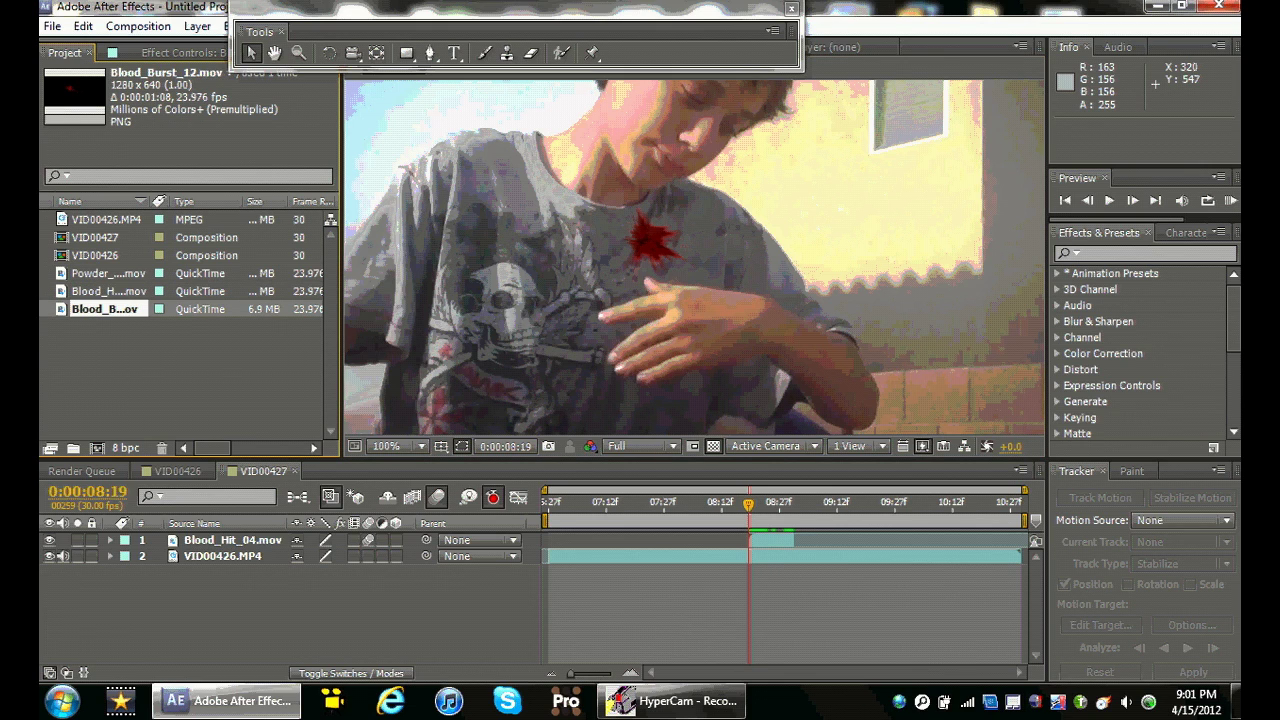
{"action": "left_click_drag", "start_coordinate": [104, 309], "coordinate": [778, 540]}
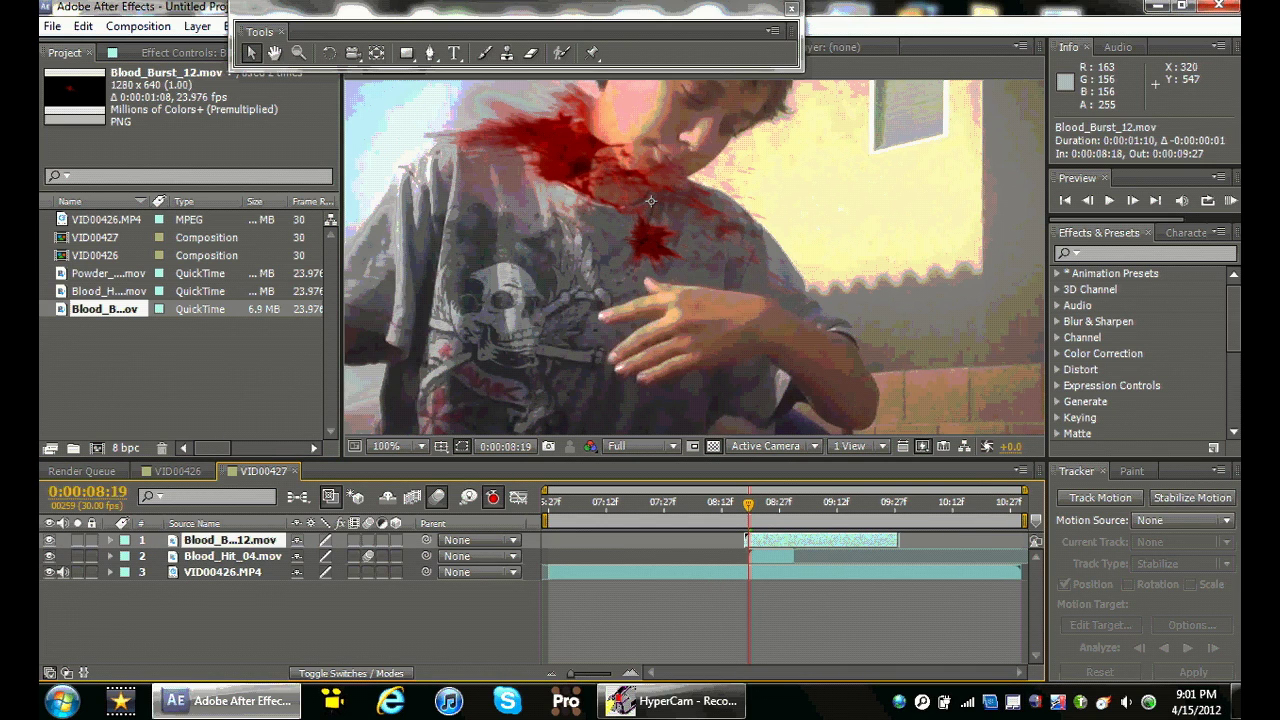
Shrink the Blood_Burst_12.mov layer slightly and move it to about 716, 442, over the wound on the chest
{"action": "key", "text": "comma"}
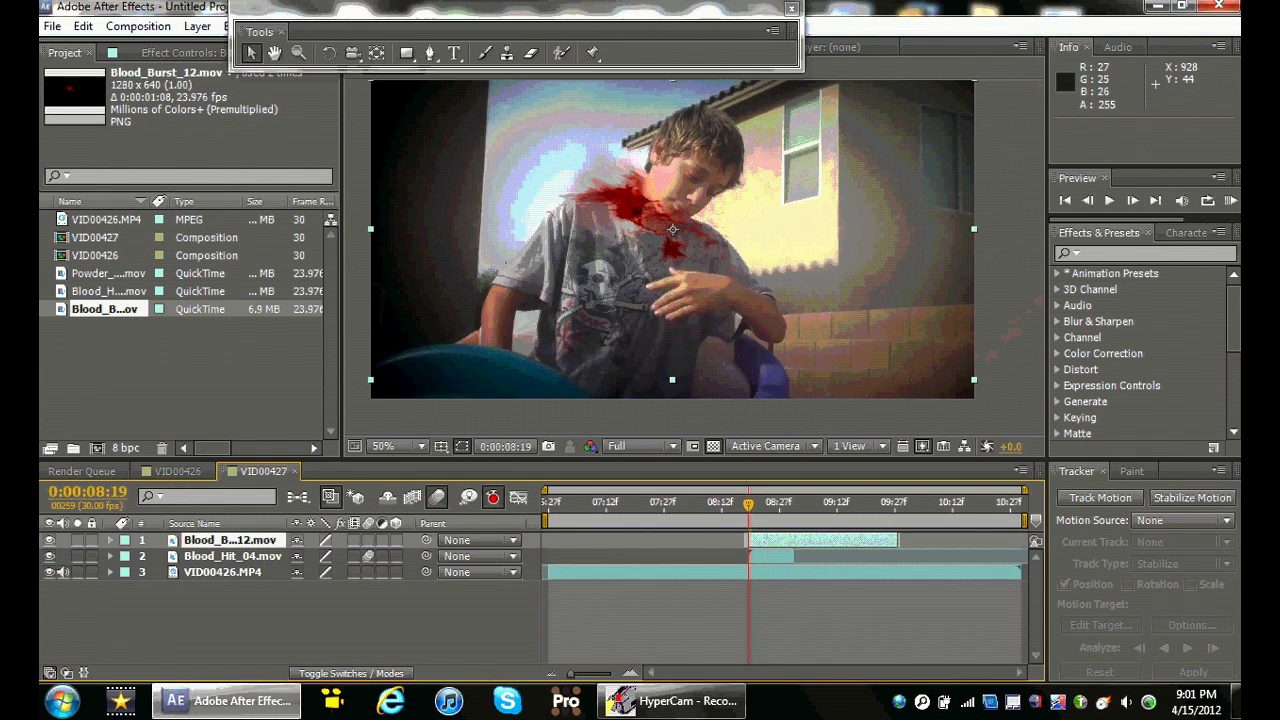
{"action": "left_click_drag", "start_coordinate": [850, 108], "coordinate": [855, 165]}
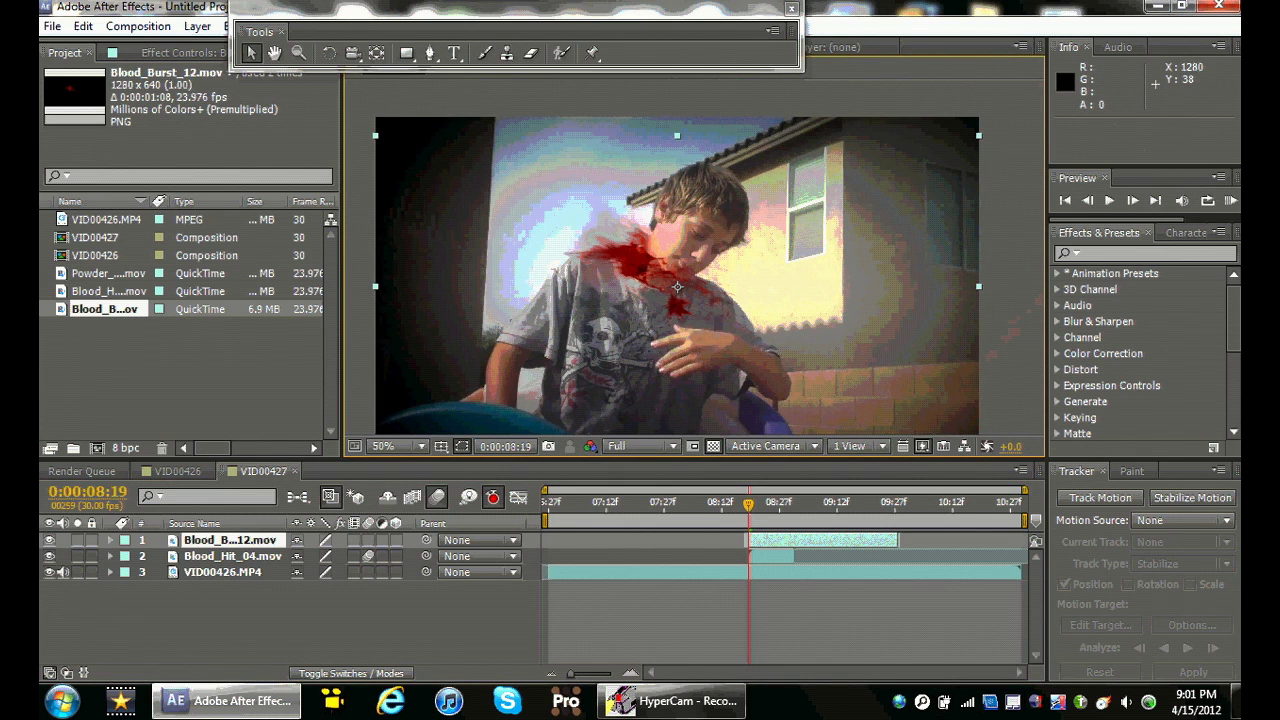
{"action": "left_click_drag", "start_coordinate": [677, 287], "coordinate": [713, 325]}
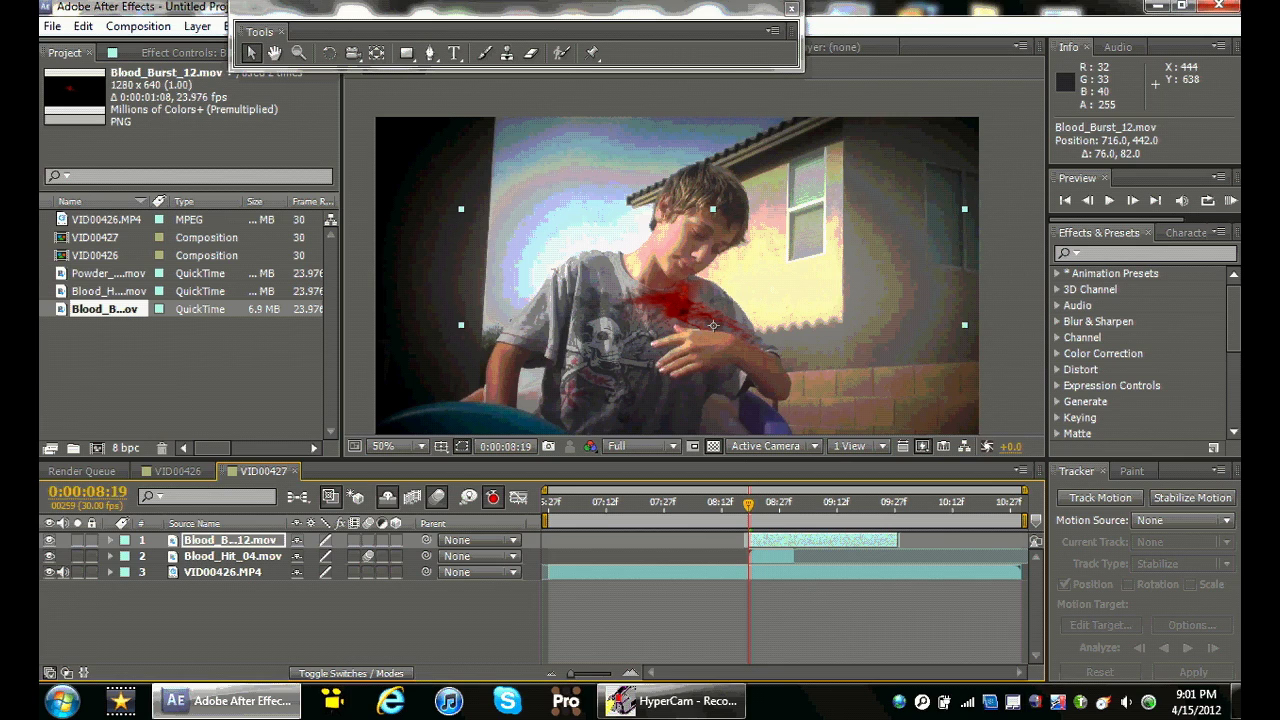
{"action": "key", "text": "Delete"}
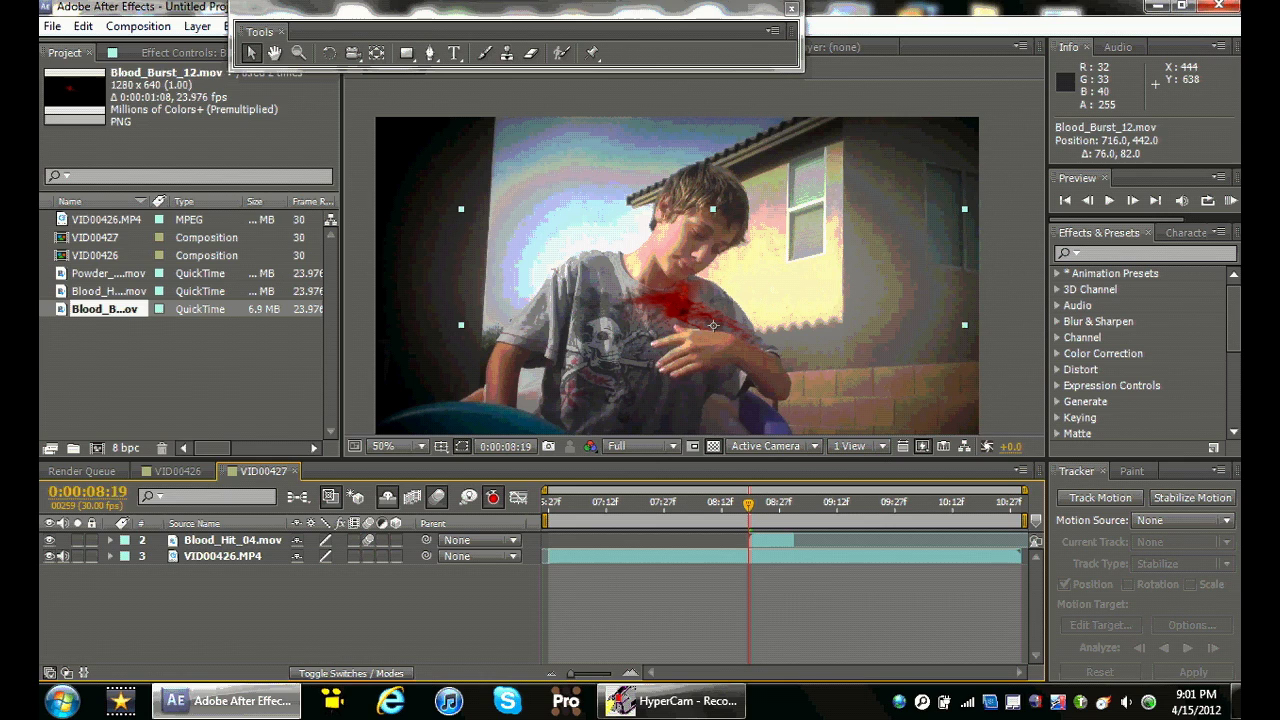
{"action": "left_click", "coordinate": [83, 26]}
{"action": "left_click", "coordinate": [150, 48]}
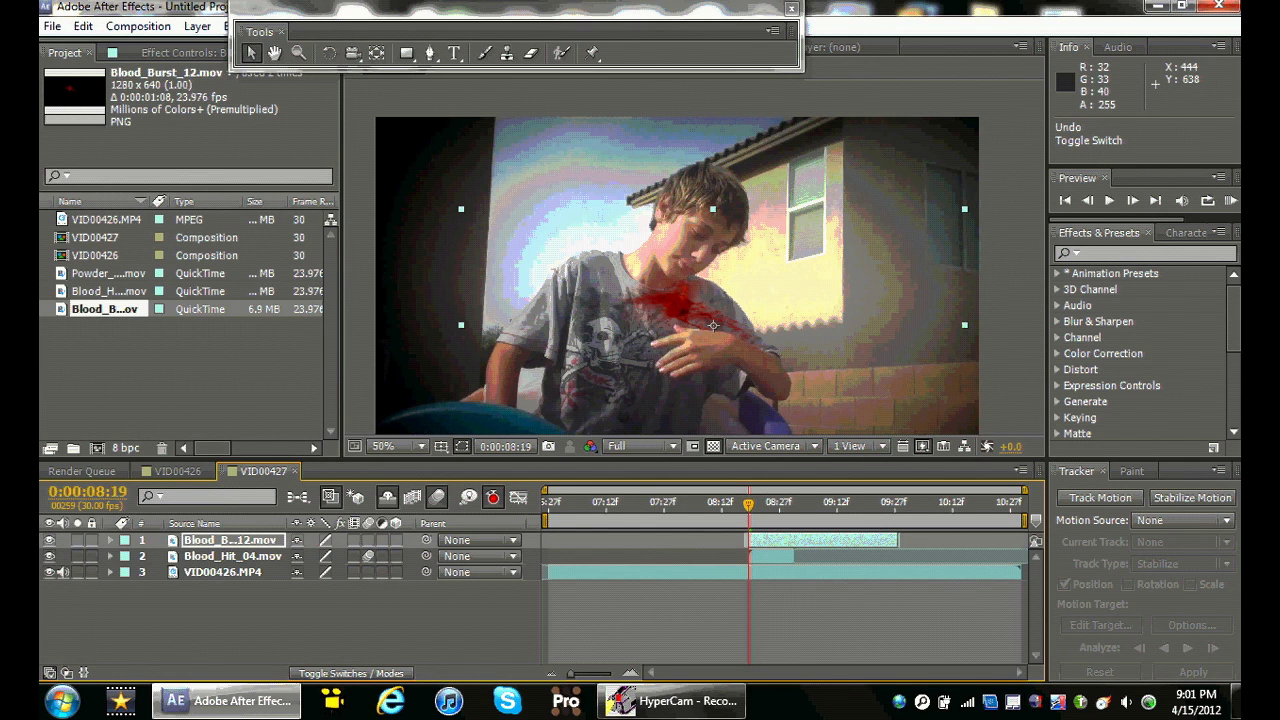
{"action": "left_click", "coordinate": [49, 540]}
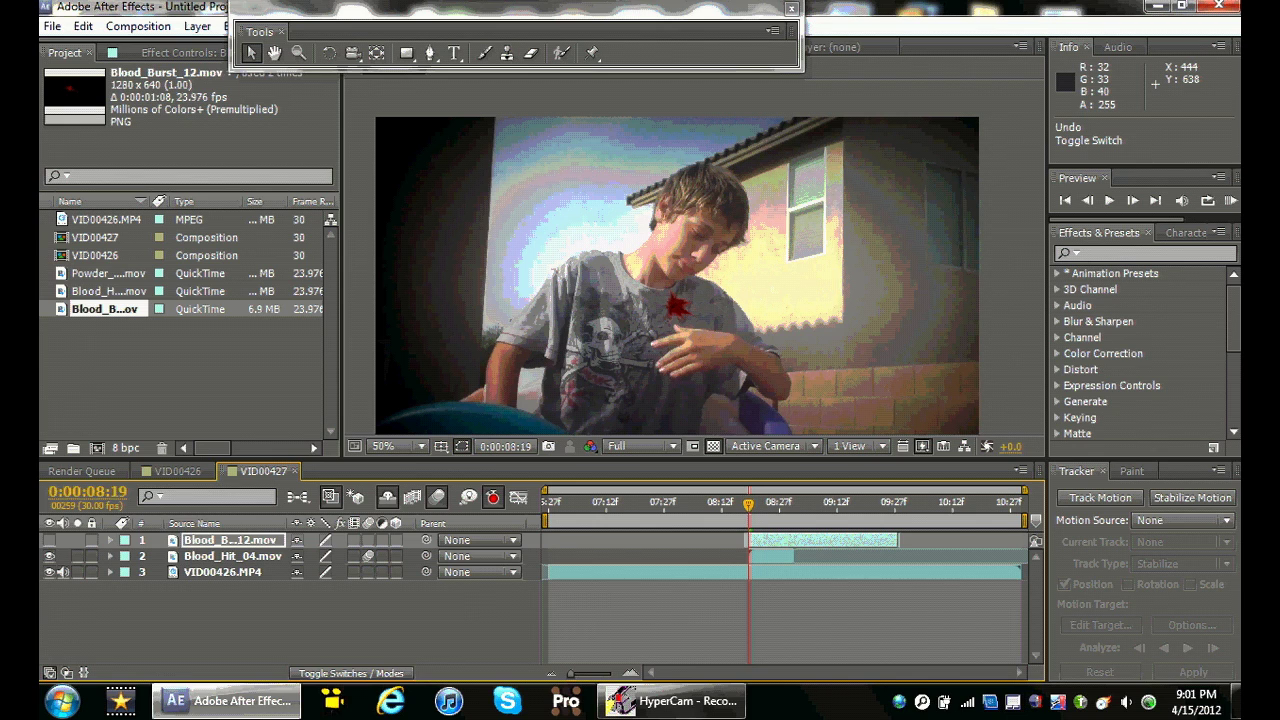
Set the work area to start at 0:00:08:17 and end just past the blood hit clip, and RAM preview it
{"action": "key", "text": "Page_Up"}
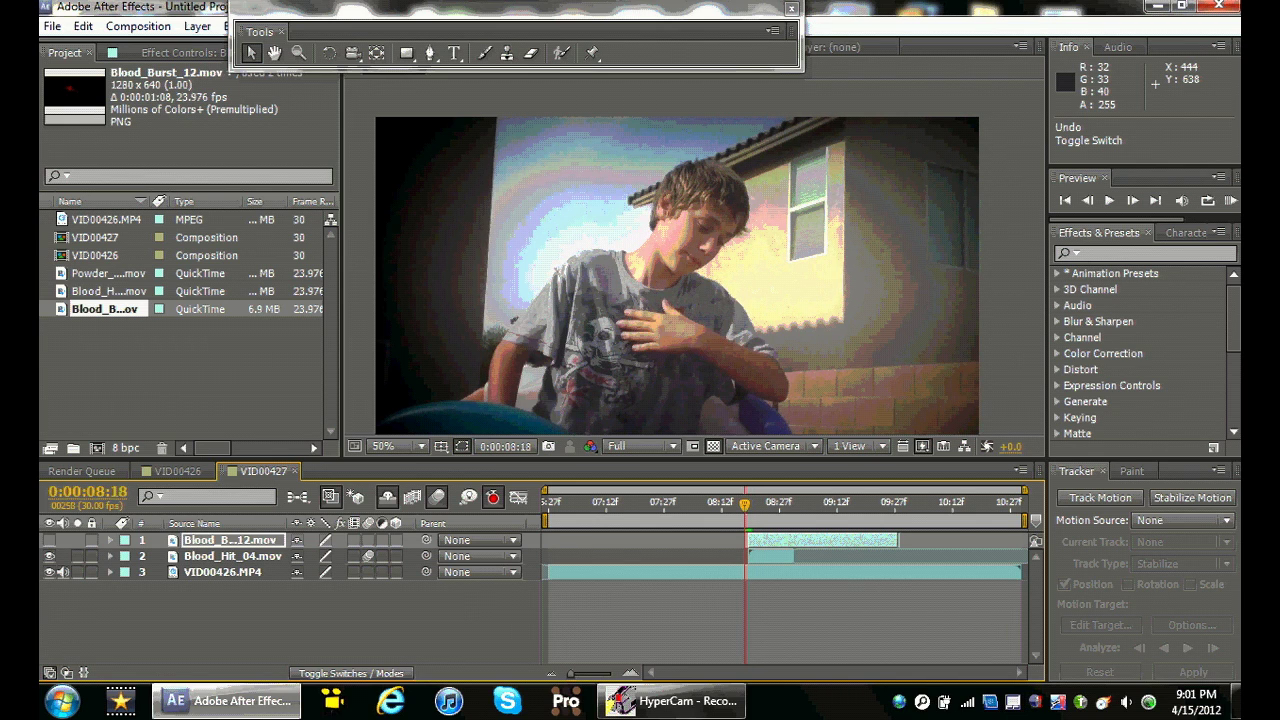
{"action": "left_click_drag", "start_coordinate": [546, 520], "coordinate": [738, 520]}
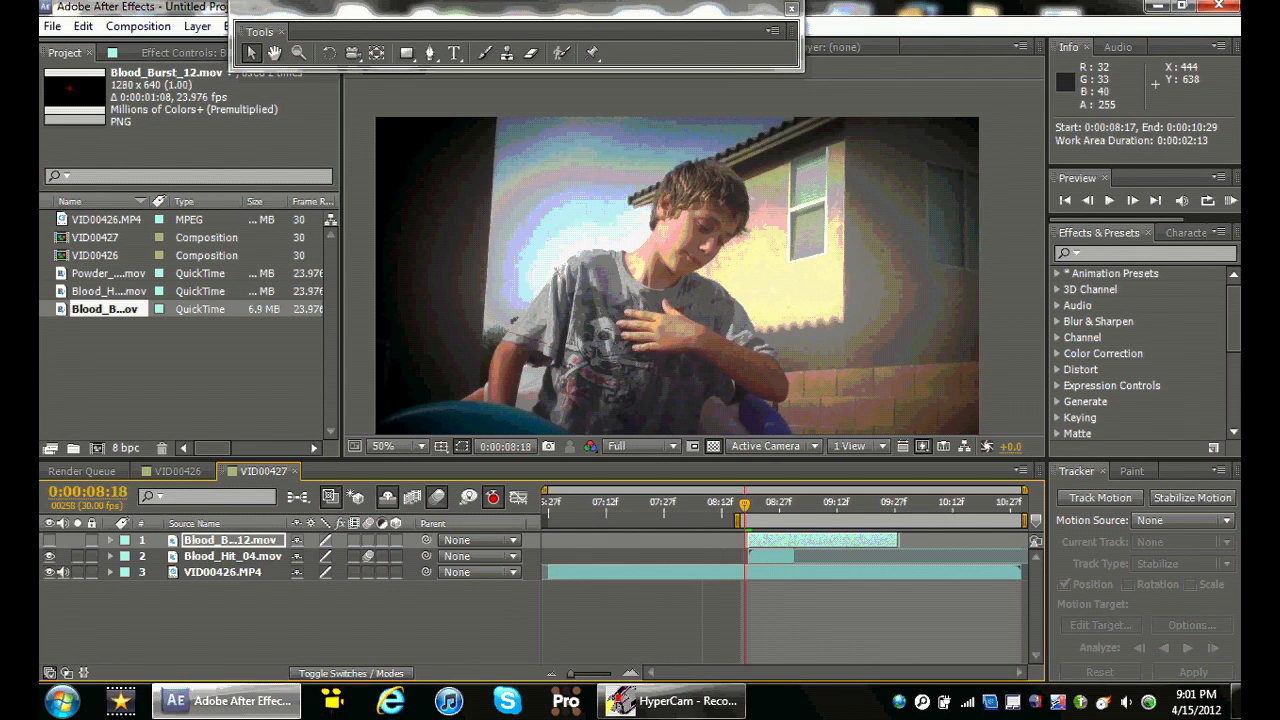
{"action": "left_click_drag", "start_coordinate": [1024, 520], "coordinate": [801, 520]}
{"action": "key", "text": "KP_0"}
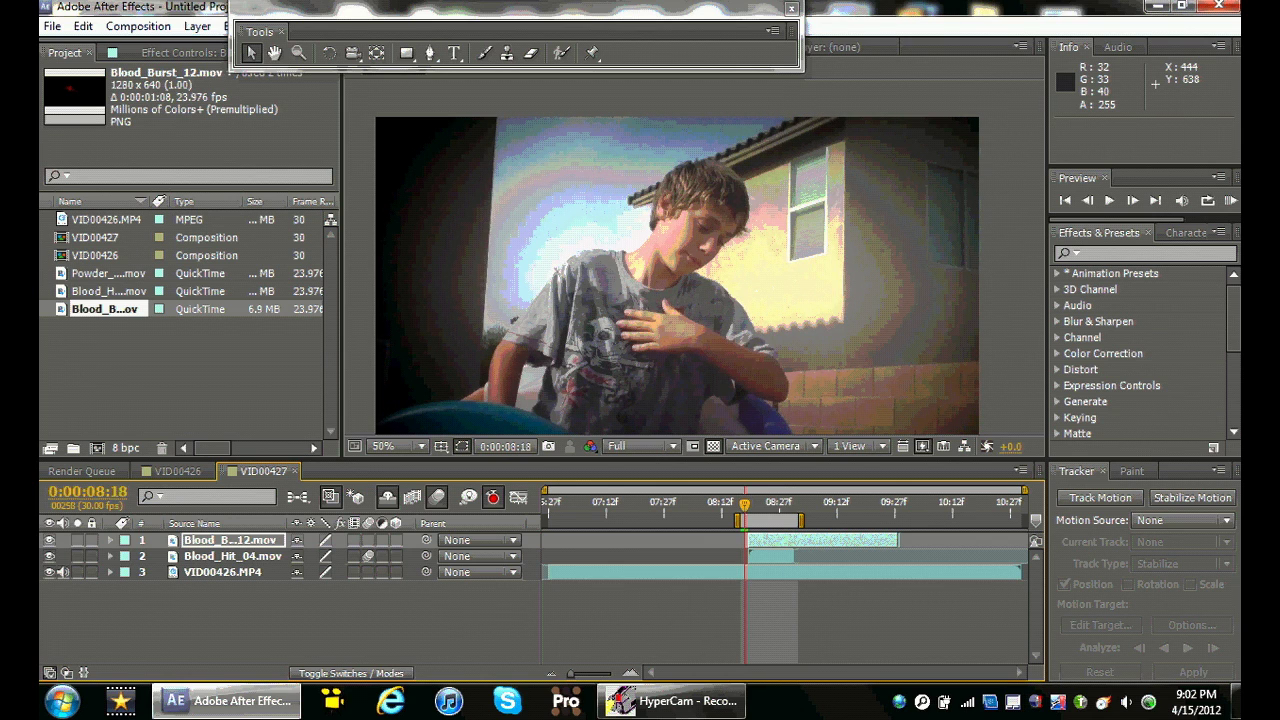
At 0:00:08:19, nudge the blood burst to about 702, 440 and preview the work area
{"action": "key", "text": "Page_Down"}
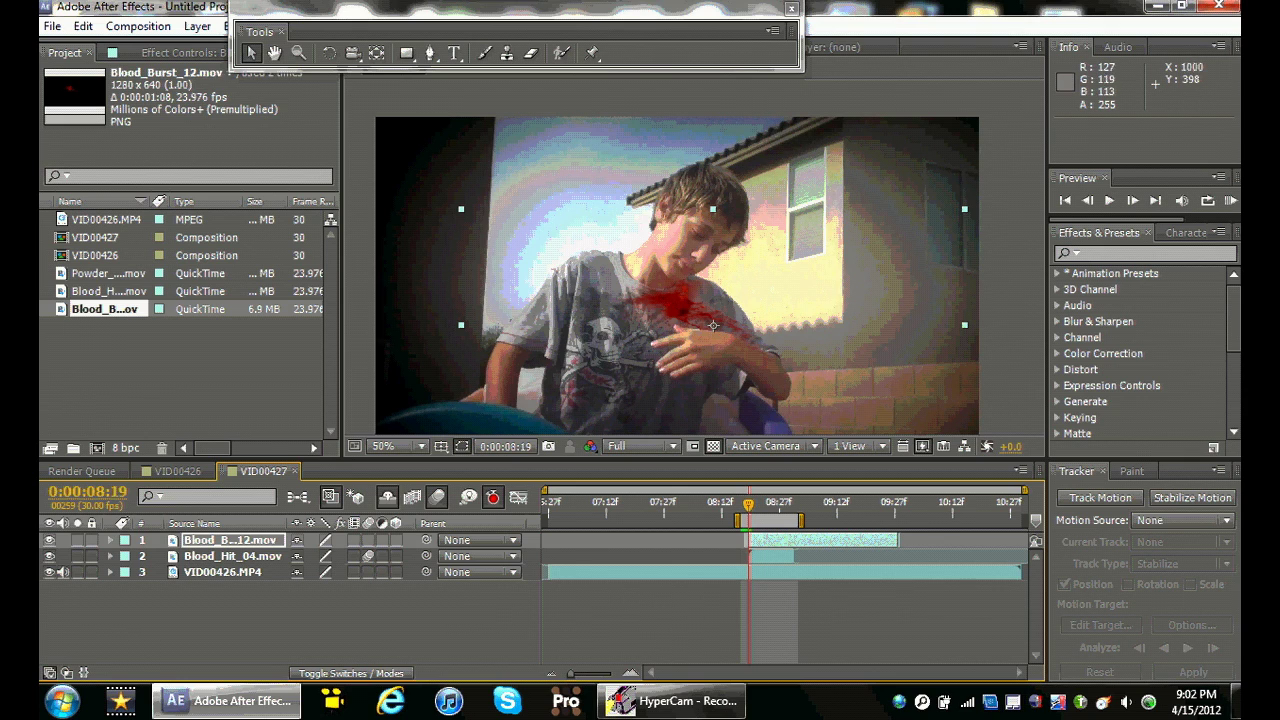
{"action": "mouse_move", "coordinate": [842, 350]}
{"action": "left_mouse_down"}
{"action": "mouse_move", "coordinate": [836, 370]}
{"action": "mouse_move", "coordinate": [837, 350]}
{"action": "left_mouse_up"}
{"action": "key", "text": "space"}
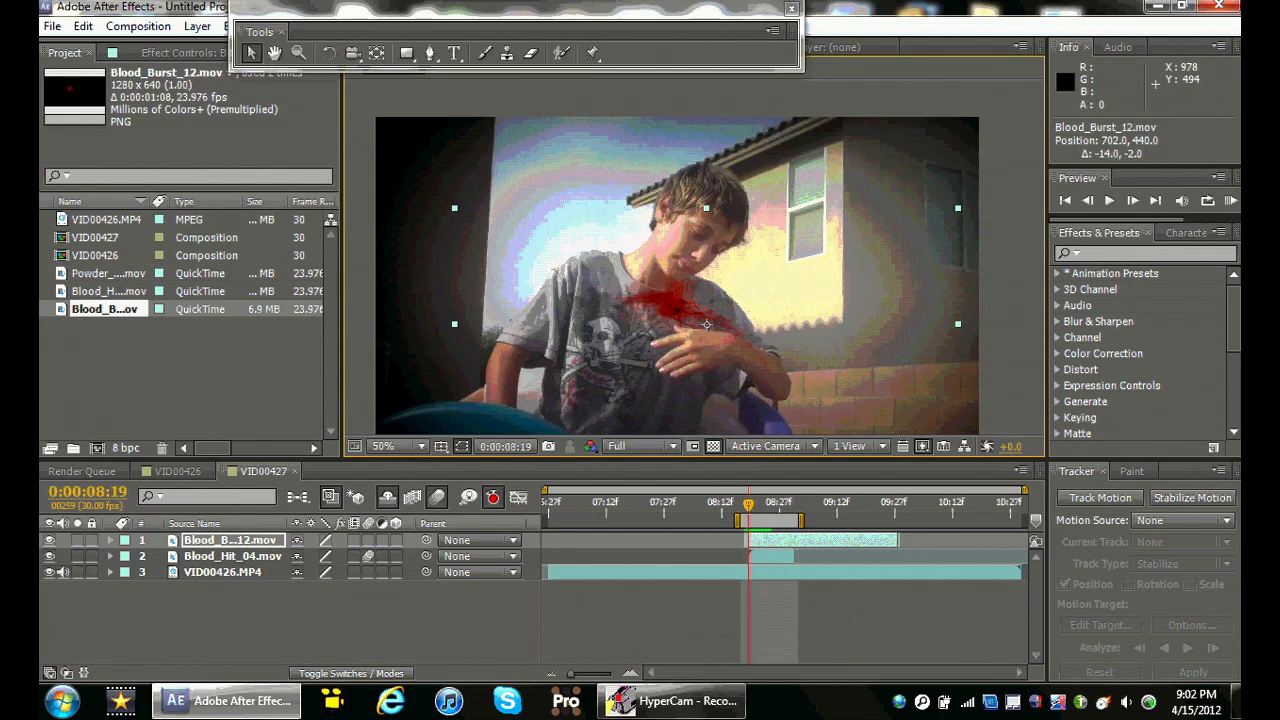
{"action": "key", "text": "space"}
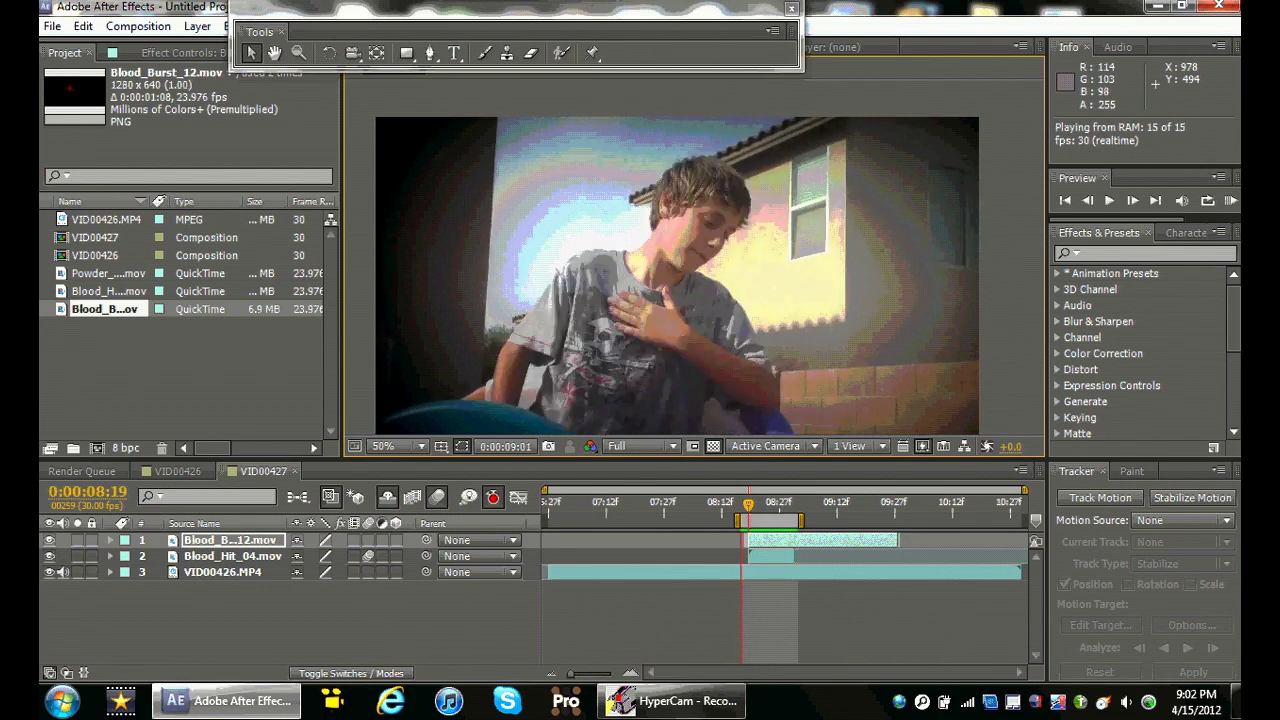
{"action": "key", "text": "space"}
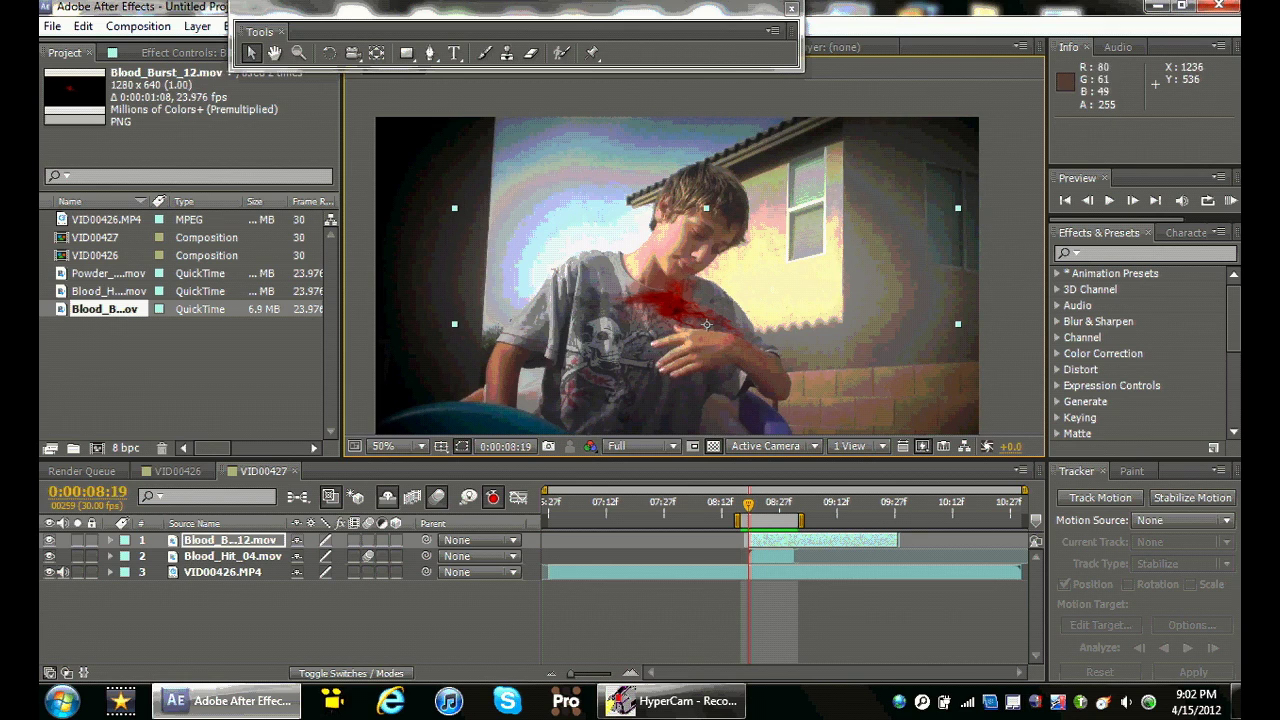
Try parenting Blood_Burst_12.mov to VID00426.MP4, switch the parent to Blood_Hit_04.mov, and RAM preview the motion
{"action": "left_click", "coordinate": [1003, 368]}
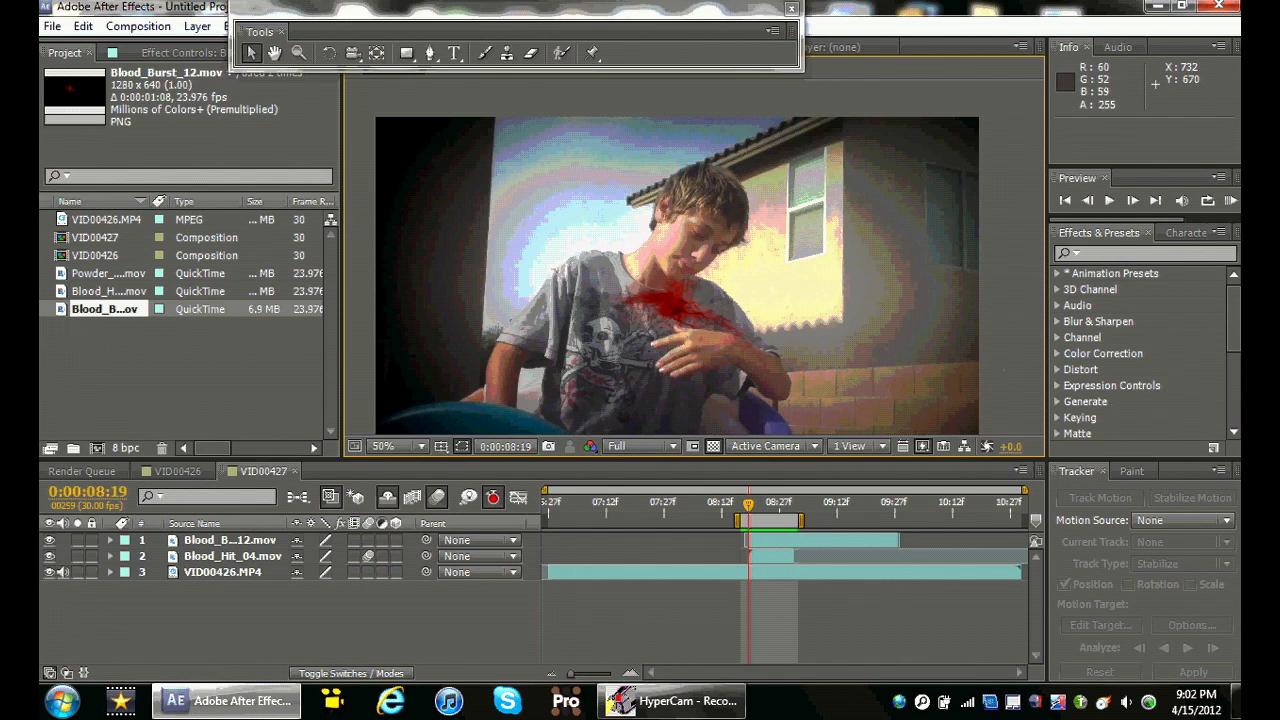
{"action": "left_click", "coordinate": [480, 540]}
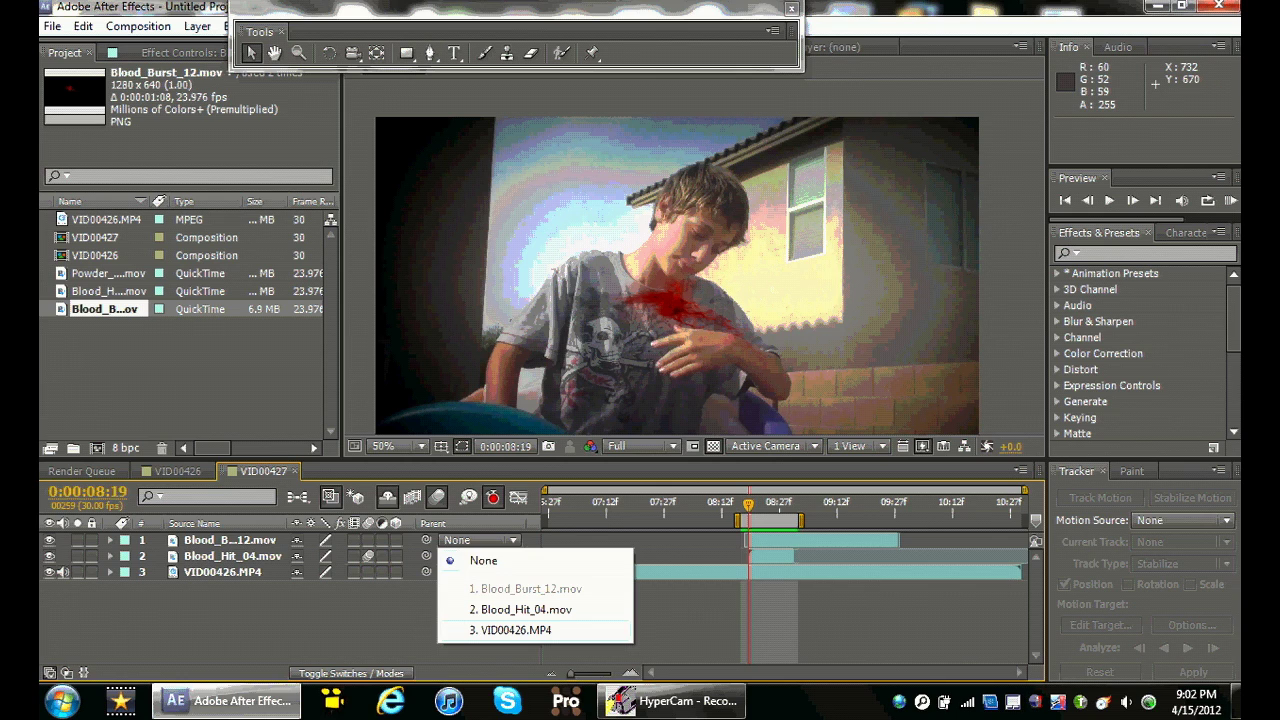
{"action": "left_click", "coordinate": [516, 630]}
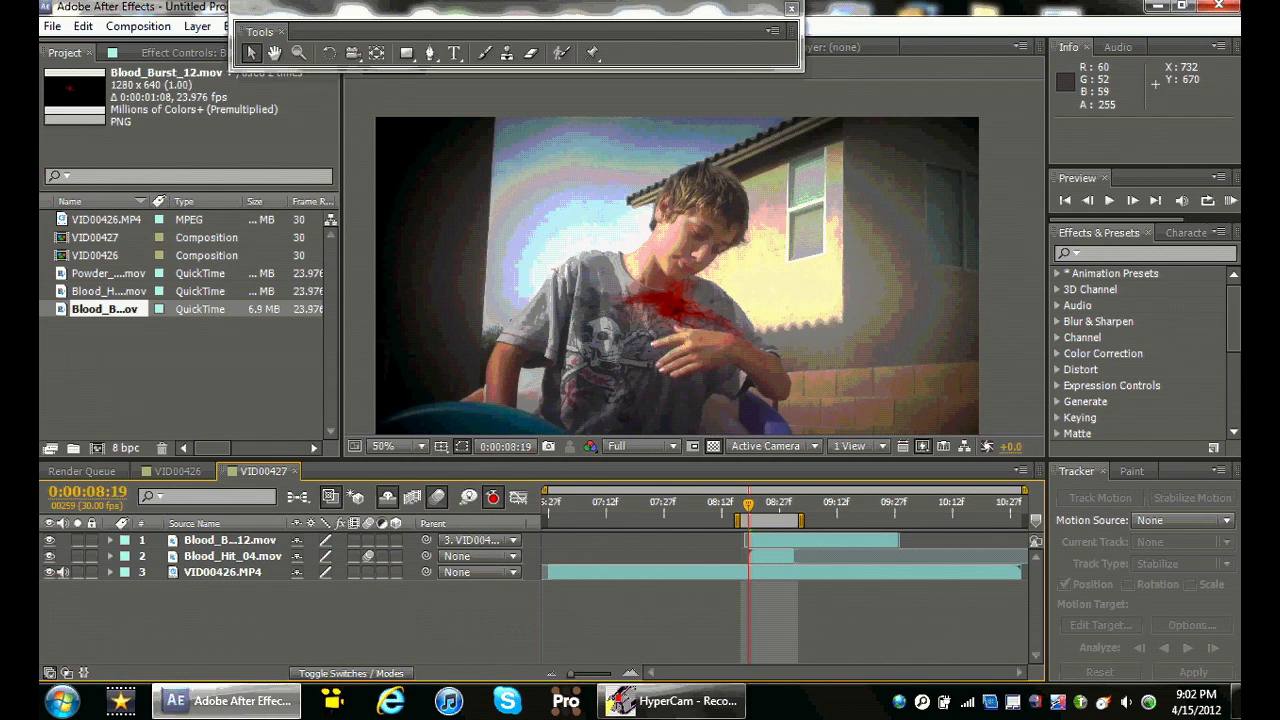
{"action": "left_click", "coordinate": [480, 540]}
{"action": "left_click", "coordinate": [516, 608]}
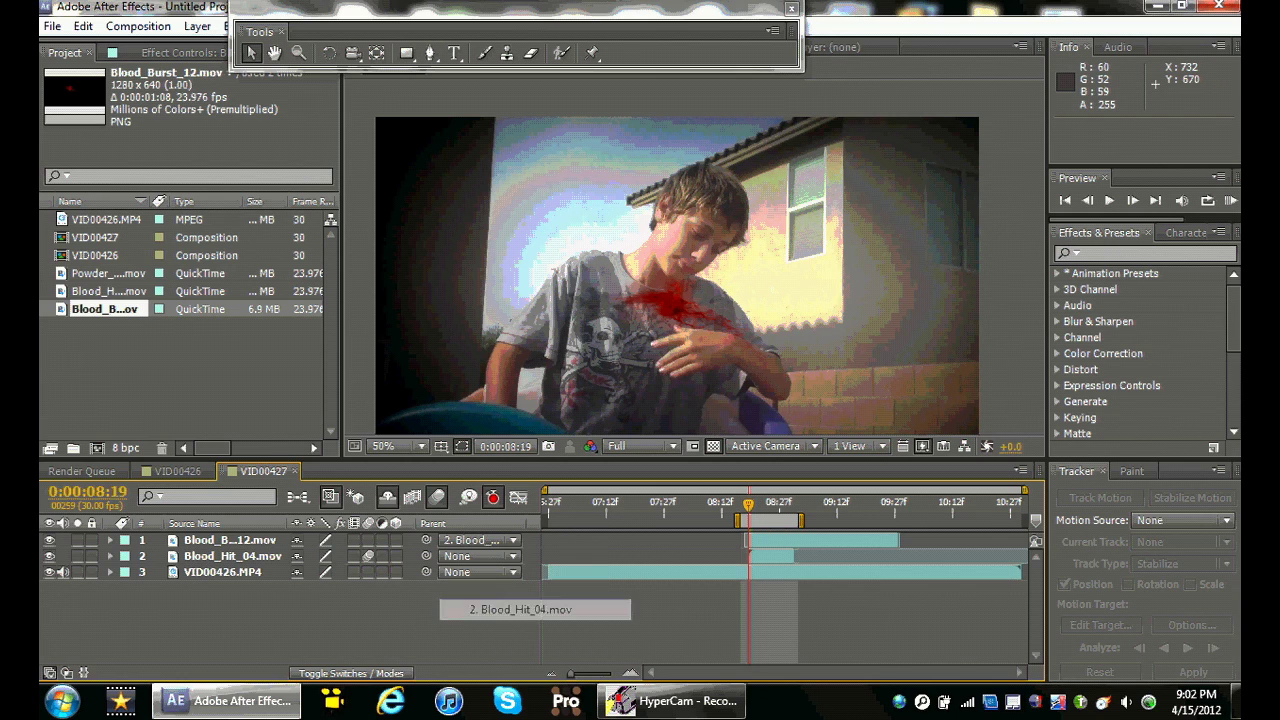
{"action": "key", "text": "KP_0"}
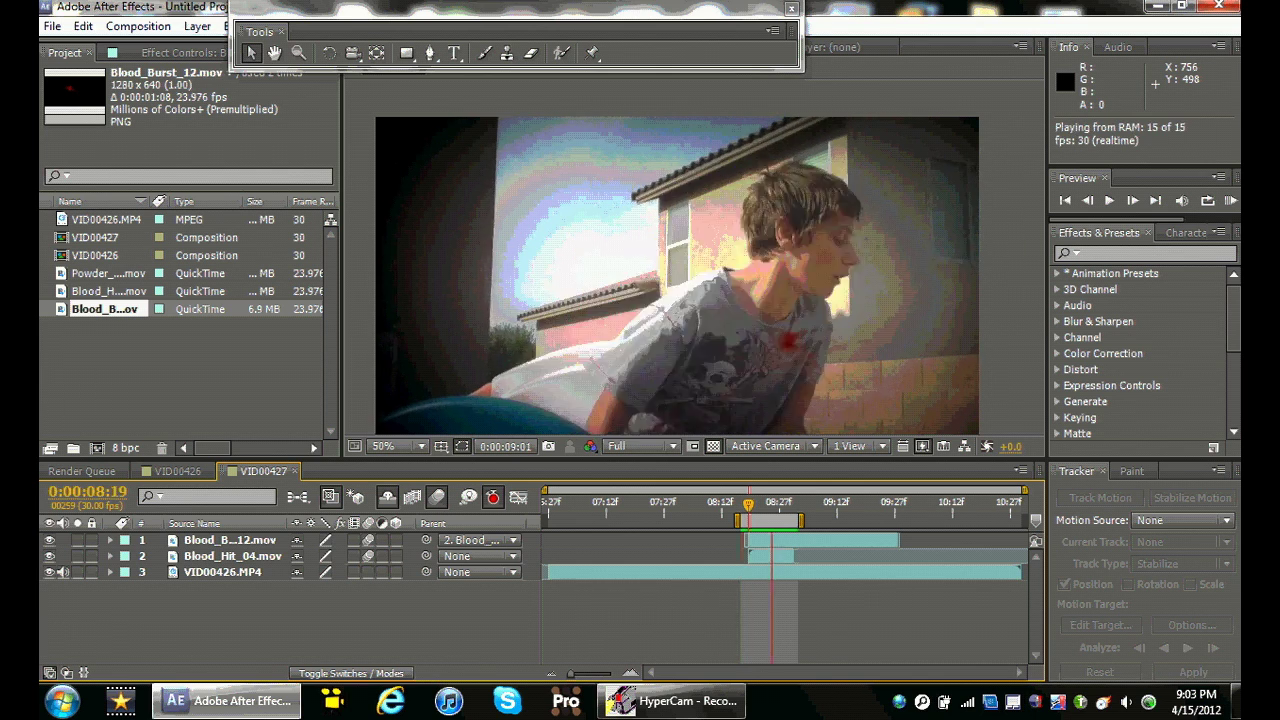
{"action": "key", "text": "space"}
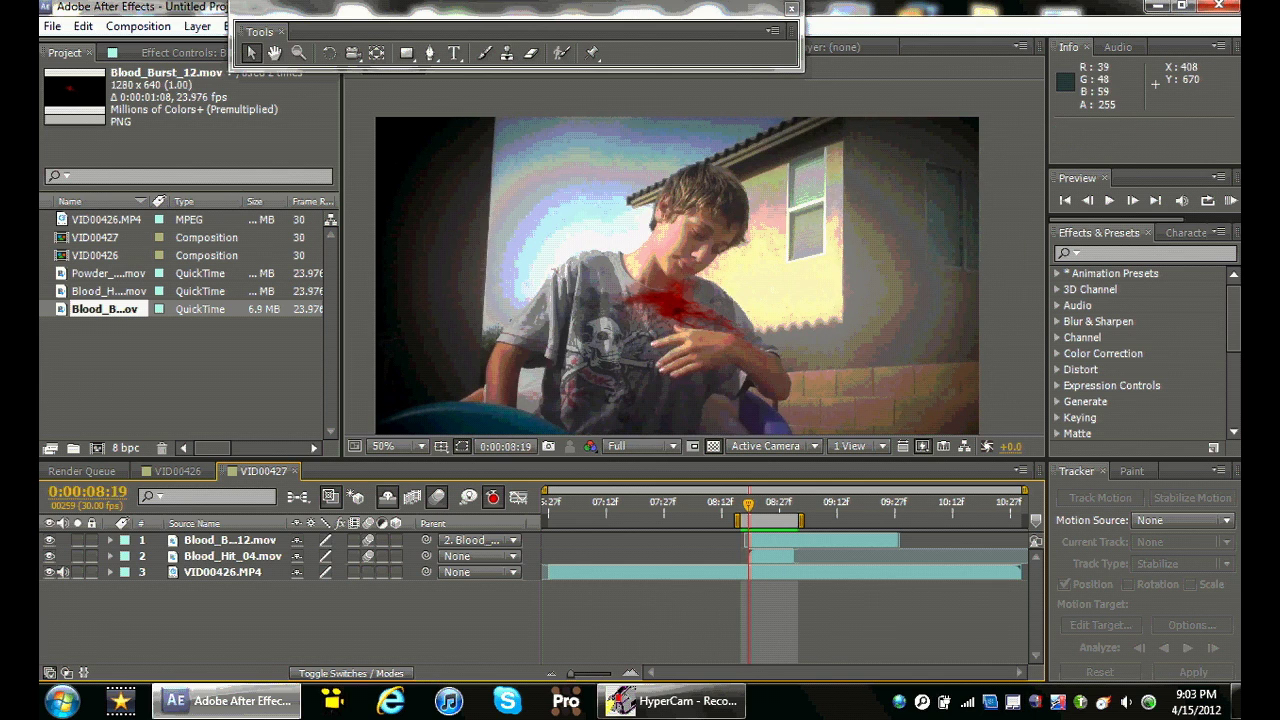
Turn off motion blur on the Blood_Burst_12.mov layer and reset its parent to None
{"action": "left_click", "coordinate": [368, 540]}
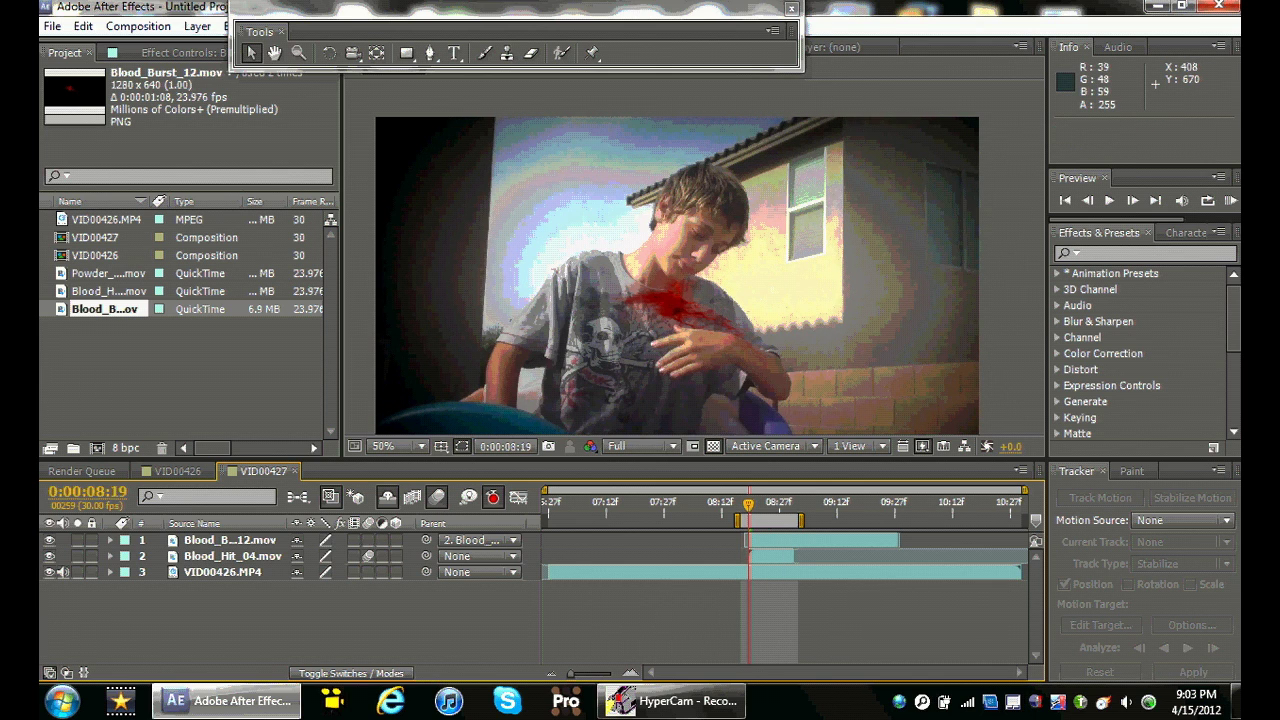
{"action": "left_click", "coordinate": [478, 540]}
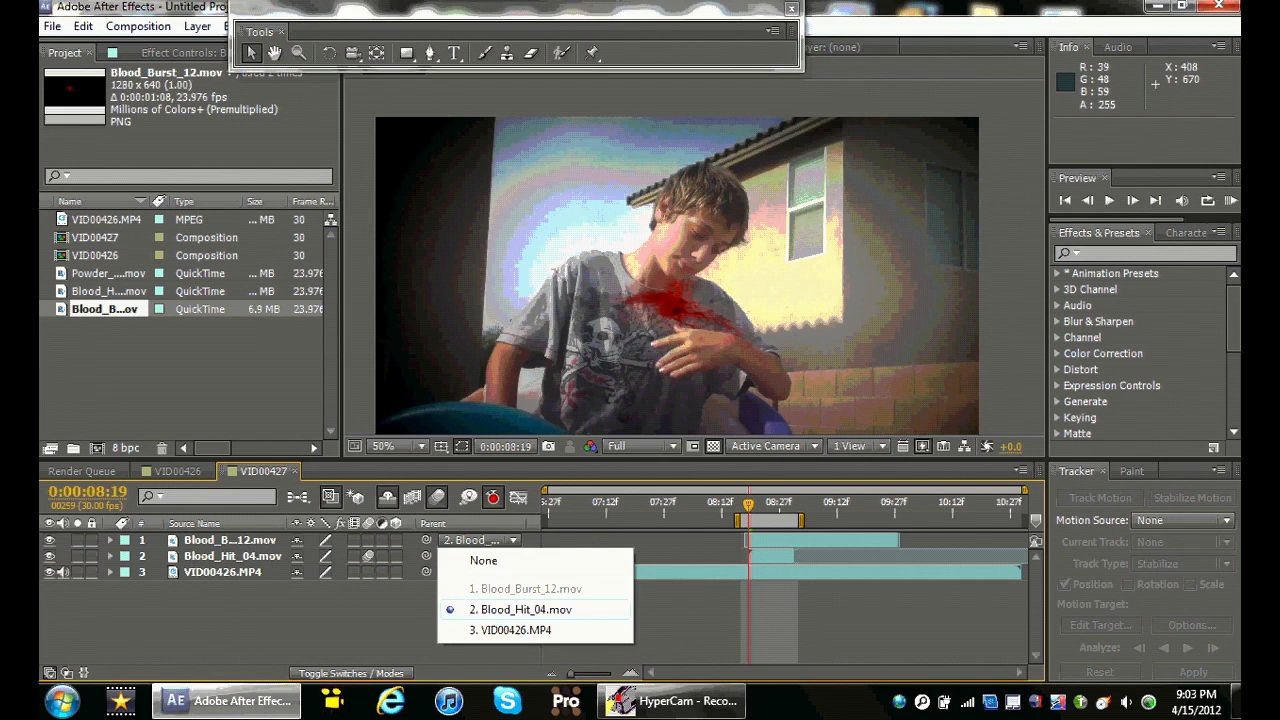
{"action": "left_click", "coordinate": [526, 609]}
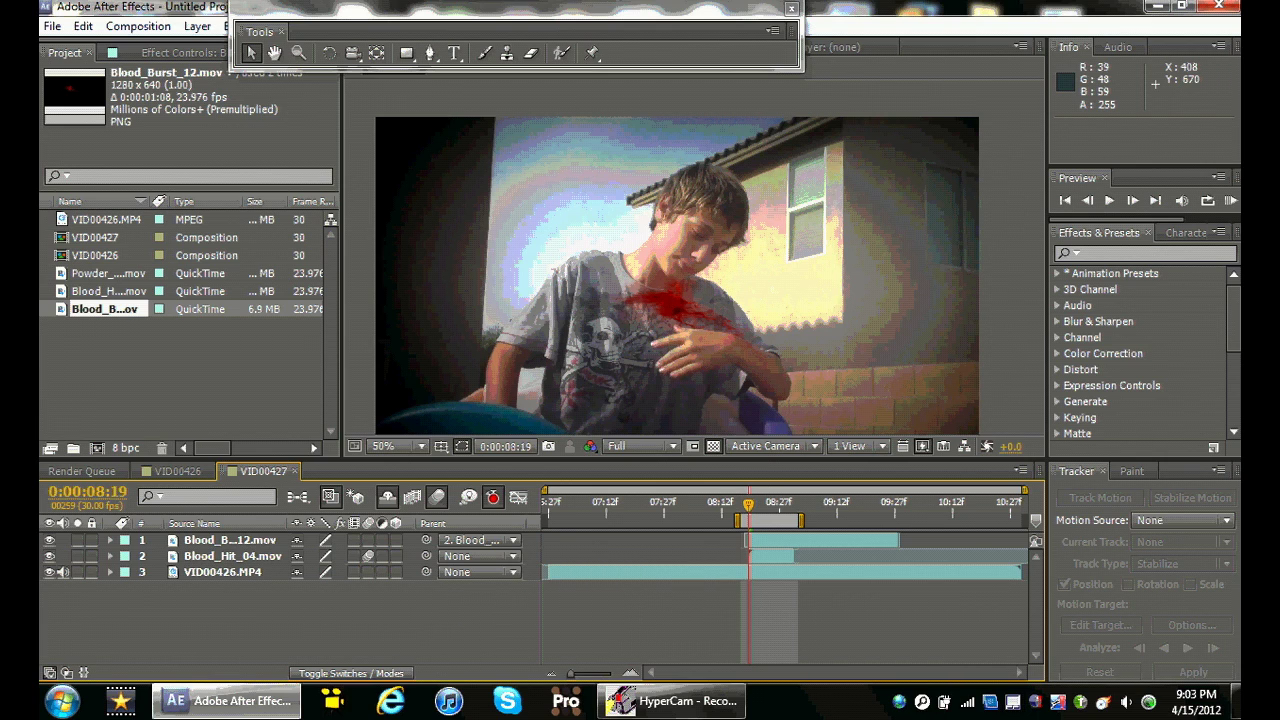
{"action": "left_click", "coordinate": [478, 540]}
{"action": "left_click", "coordinate": [470, 557]}
Add Powder_Hits_01.mov at 0:00:08:19 between the two blood layers, place it at about 632, 410 and scale it to about 109%, 106%
{"action": "left_click_drag", "start_coordinate": [105, 273], "coordinate": [771, 557]}
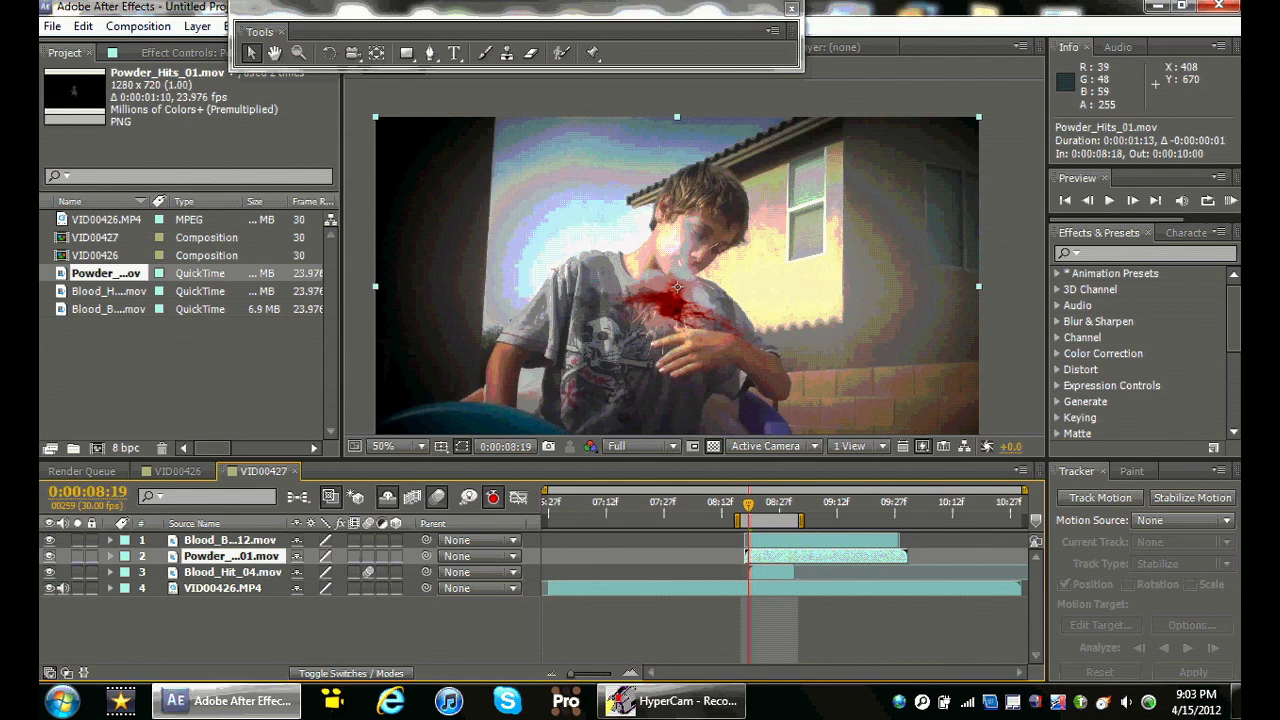
{"action": "left_click_drag", "start_coordinate": [677, 287], "coordinate": [675, 313]}
{"action": "left_click_drag", "start_coordinate": [976, 144], "coordinate": [965, 156]}
{"action": "left_click_drag", "start_coordinate": [850, 330], "coordinate": [849, 317]}
{"action": "left_click_drag", "start_coordinate": [674, 301], "coordinate": [674, 310]}
{"action": "right_click", "coordinate": [674, 311]}
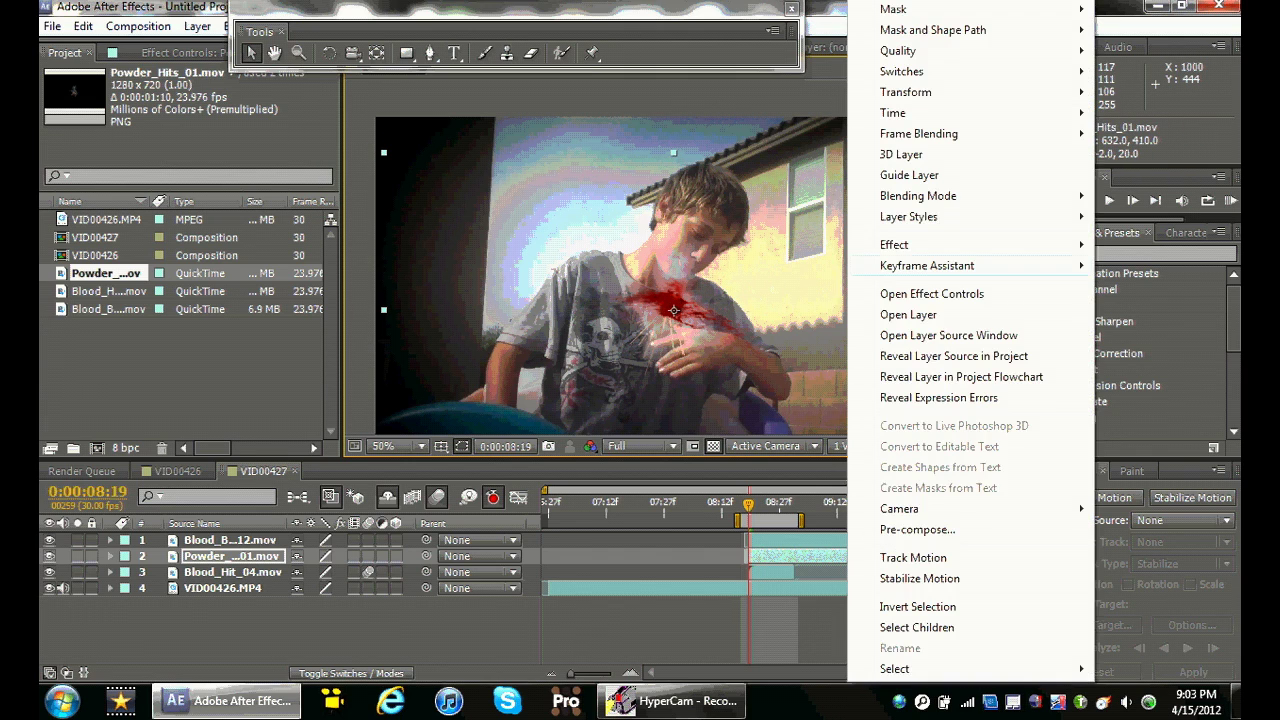
{"action": "mouse_move", "coordinate": [918, 195]}
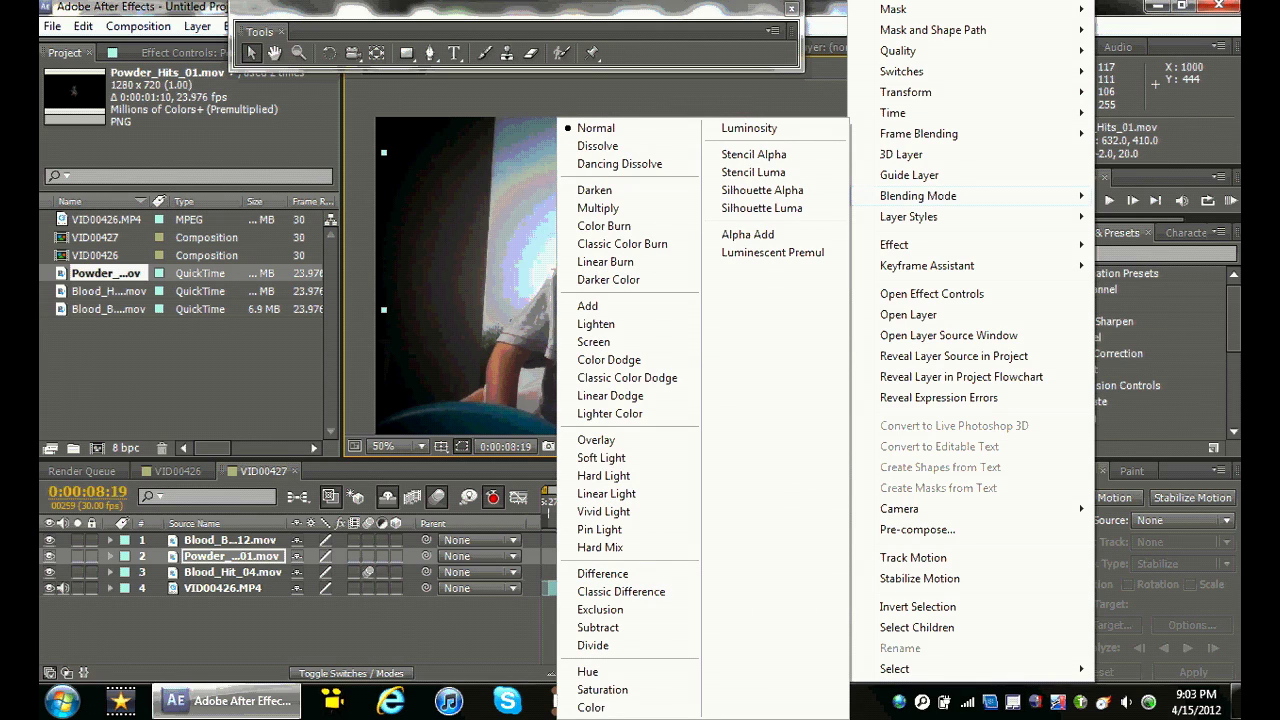
{"action": "left_click_drag", "start_coordinate": [384, 152], "coordinate": [345, 130]}
Apply the Tint effect to Powder_Hits_01.mov, map white to red FD0202, and RAM preview the result
{"action": "right_click", "coordinate": [658, 312]}
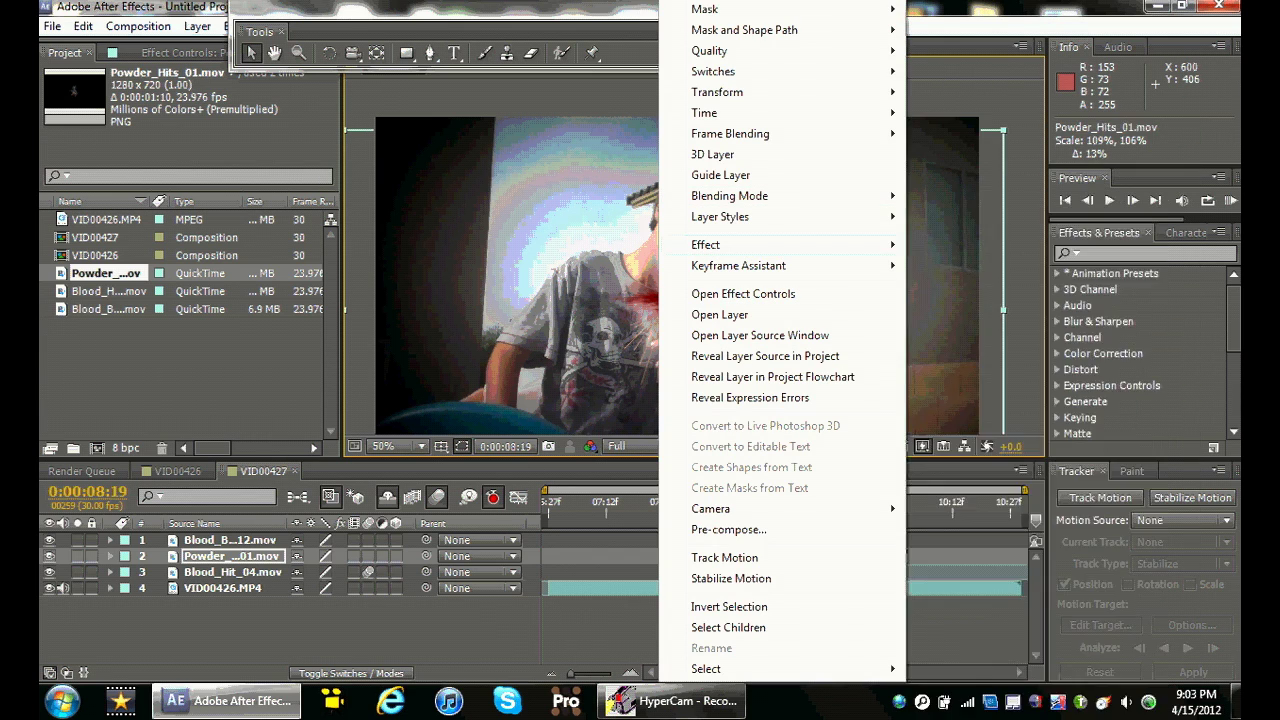
{"action": "mouse_move", "coordinate": [760, 244]}
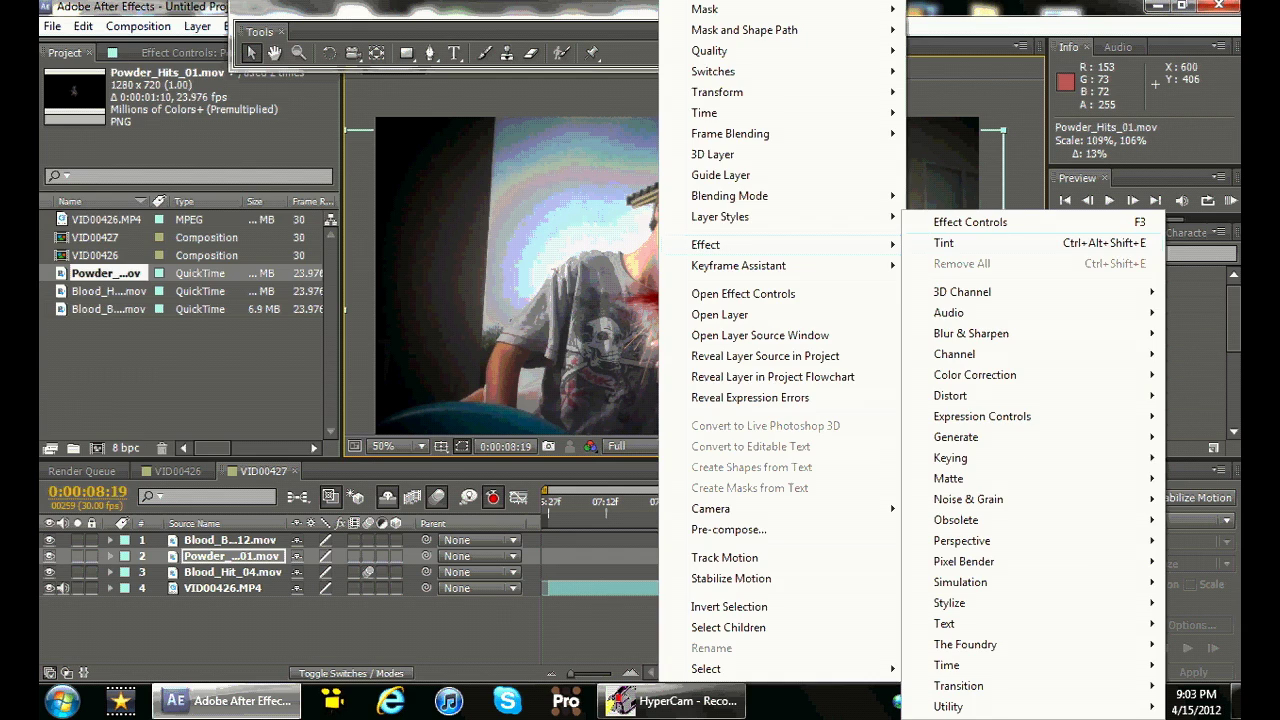
{"action": "left_click", "coordinate": [943, 243]}
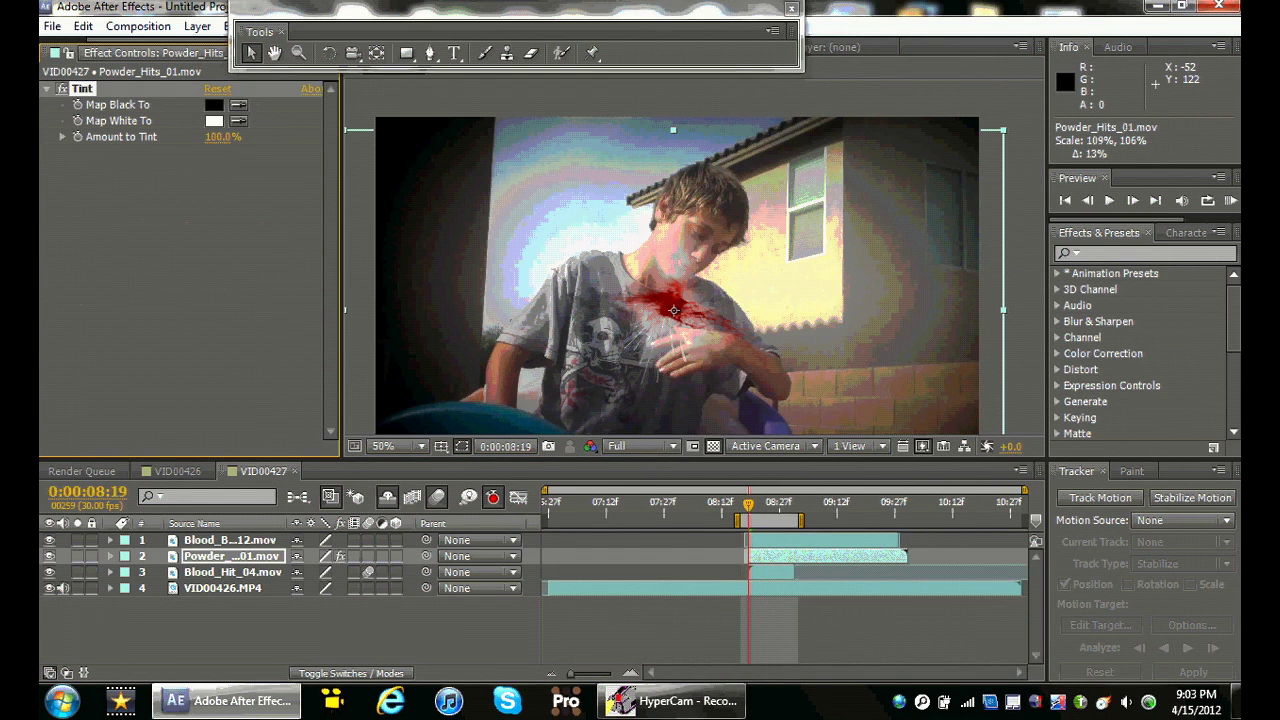
{"action": "left_click", "coordinate": [214, 120]}
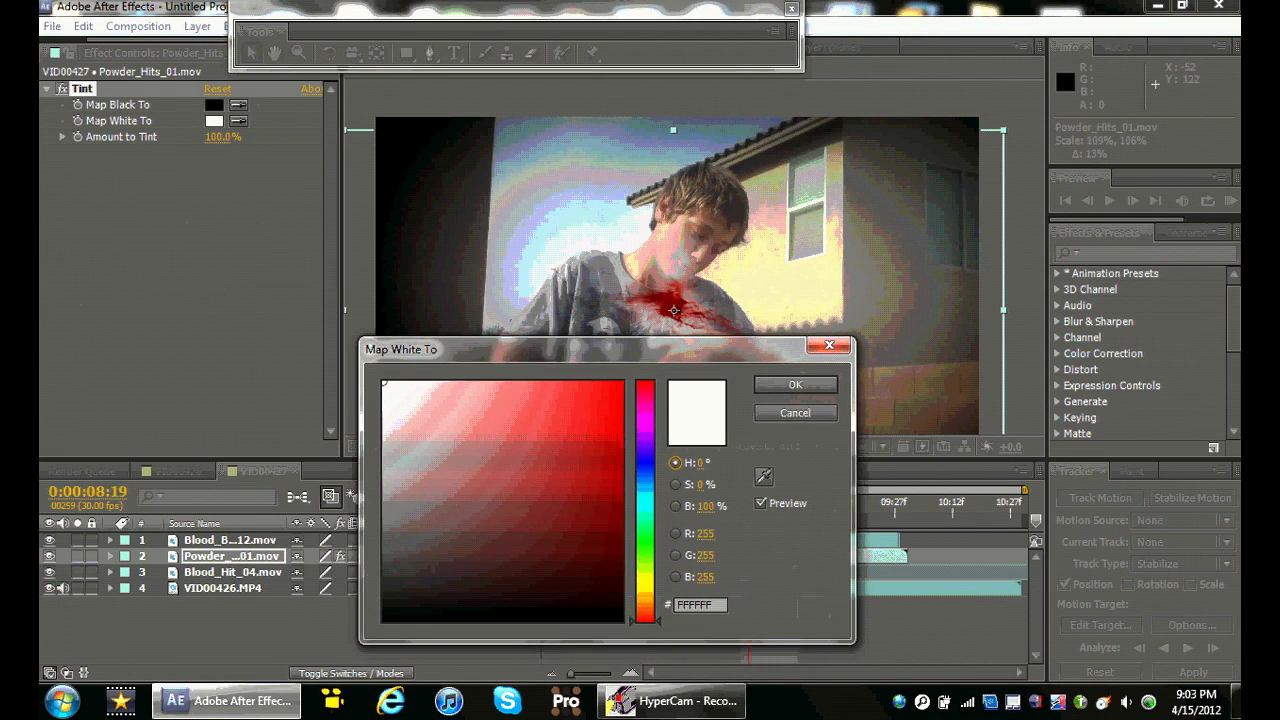
{"action": "left_click", "coordinate": [620, 383]}
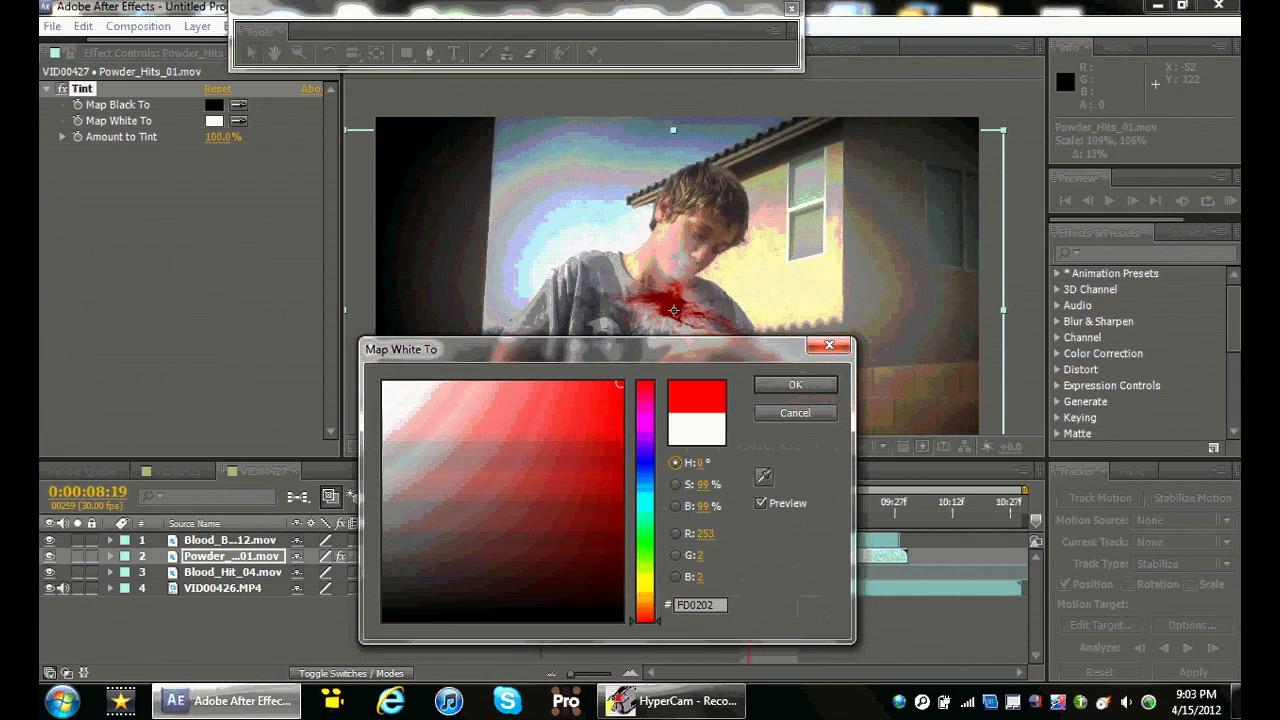
{"action": "left_click", "coordinate": [795, 384]}
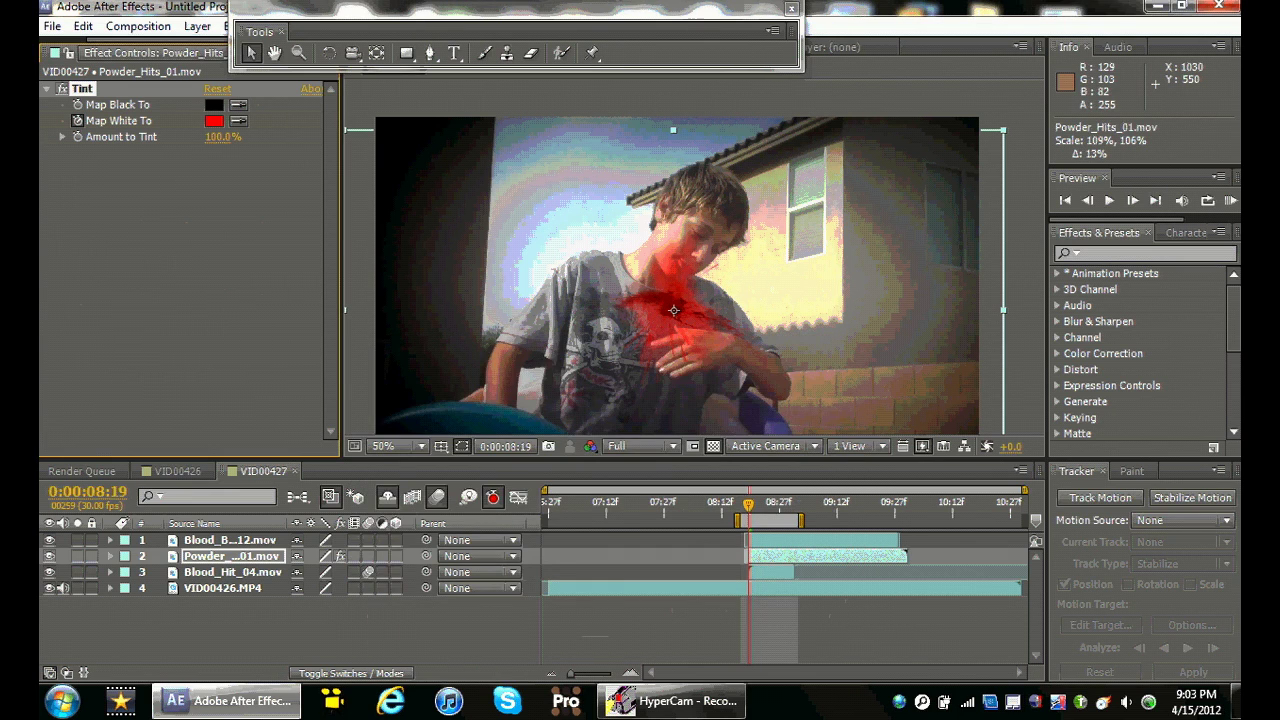
{"action": "key", "text": "KP_0"}
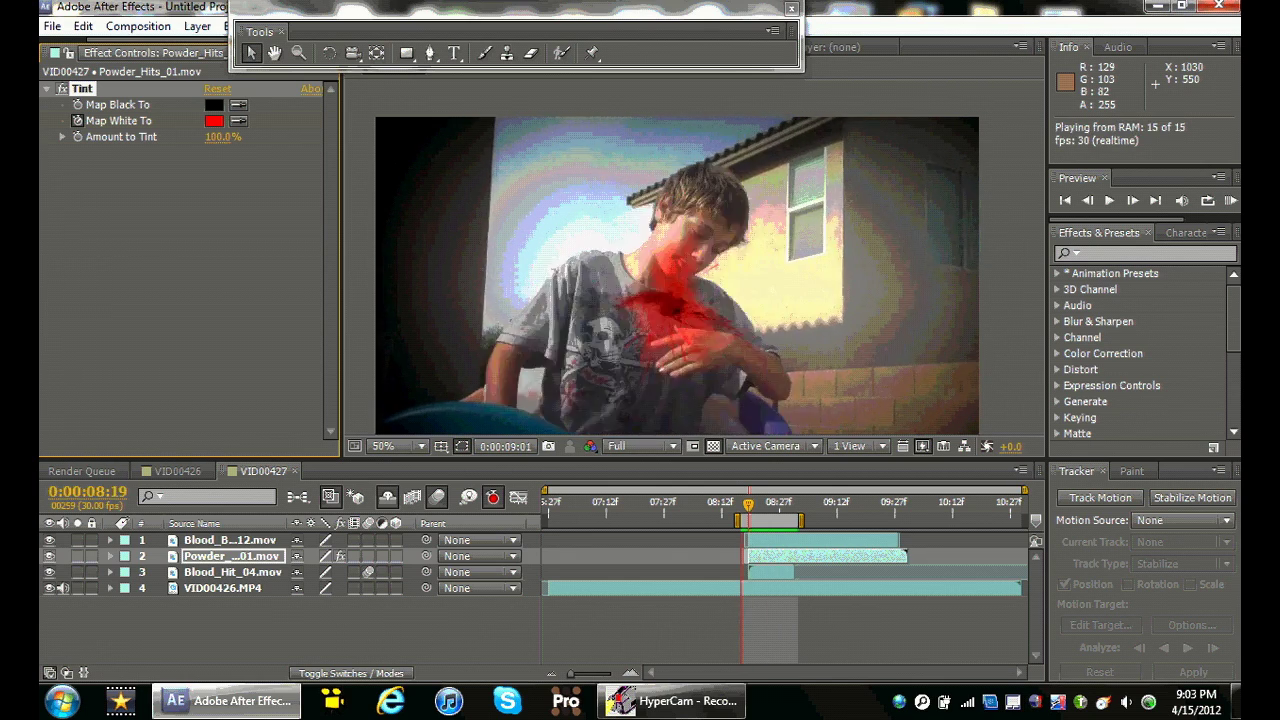
Add a second Powder_Hits_01.mov at 0:00:08:19 above Blood_Hit_04.mov, place it at about 638, 428 and scale it to about 86%, 78%
{"action": "key", "text": "space"}
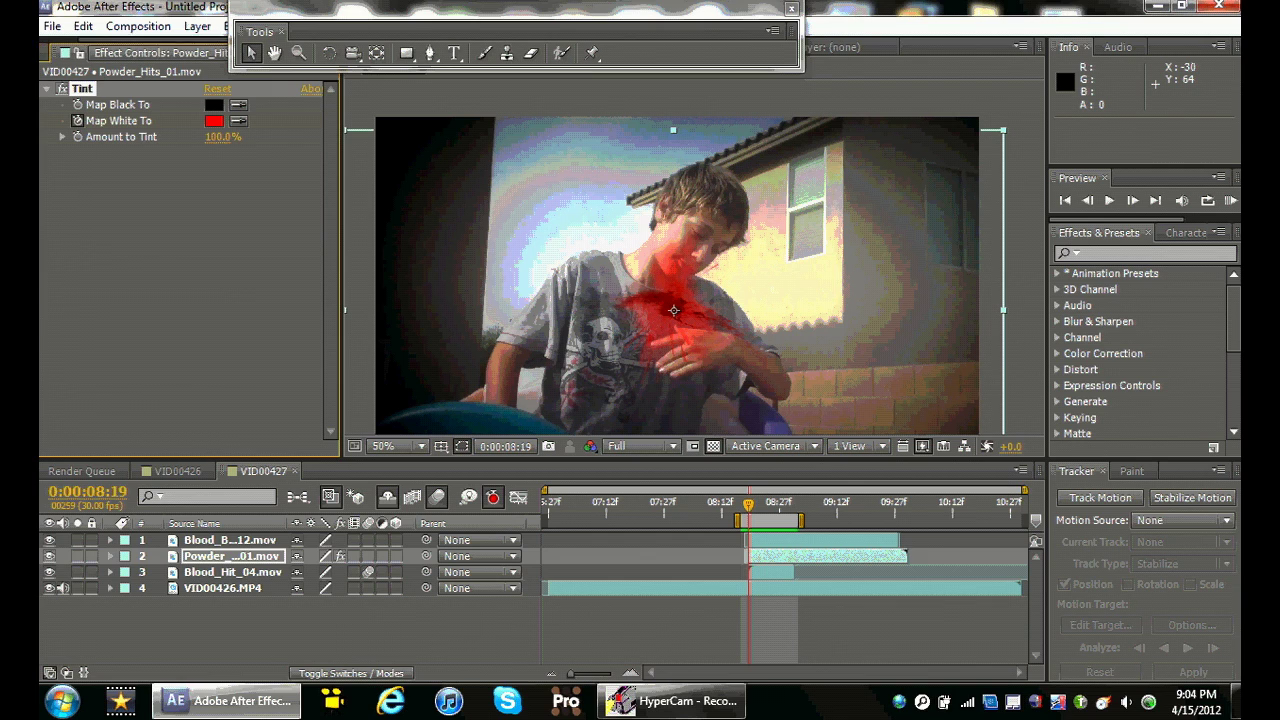
{"action": "left_click", "coordinate": [48, 53]}
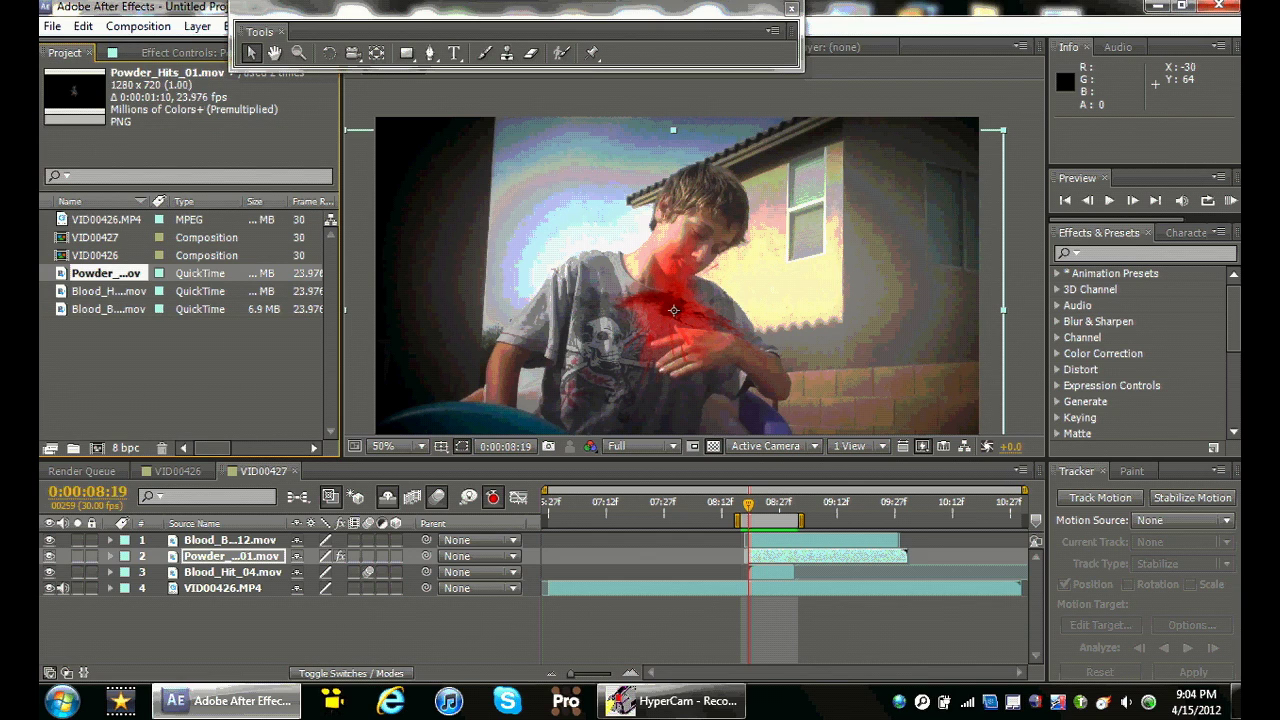
{"action": "left_click_drag", "start_coordinate": [105, 273], "coordinate": [726, 566]}
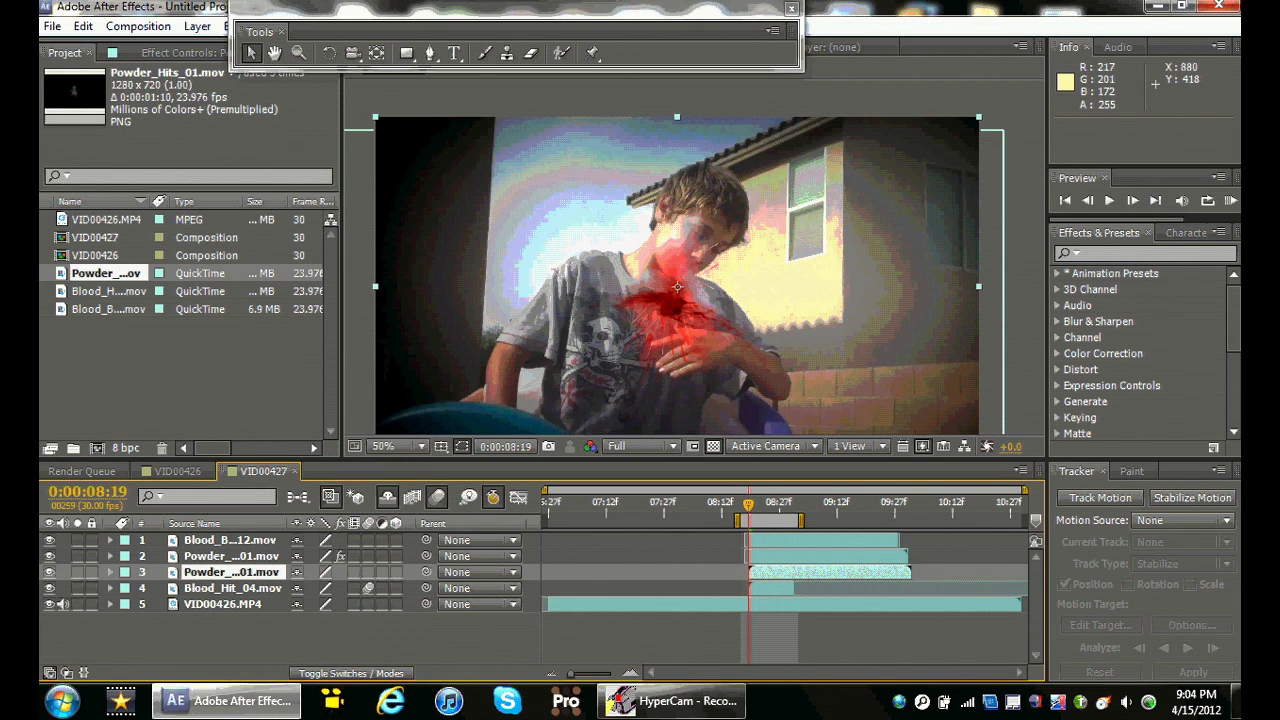
{"action": "left_click_drag", "start_coordinate": [791, 349], "coordinate": [789, 345]}
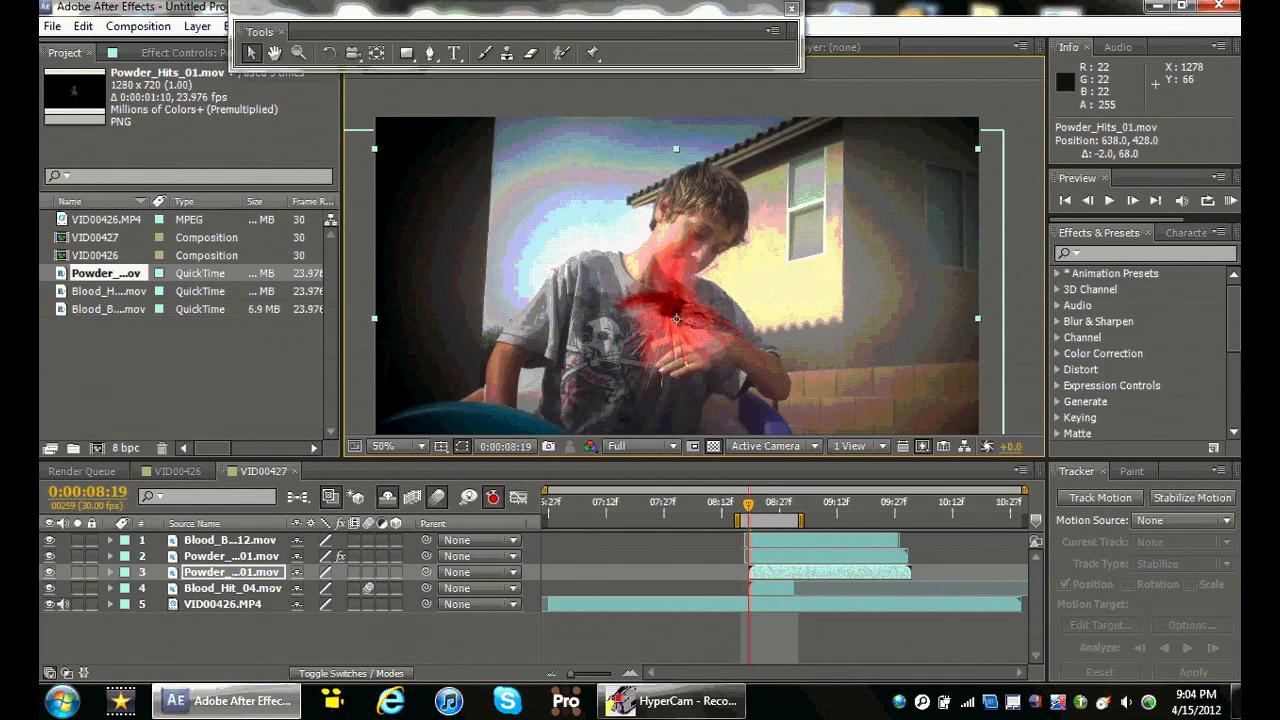
{"action": "left_click_drag", "start_coordinate": [977, 149], "coordinate": [935, 185]}
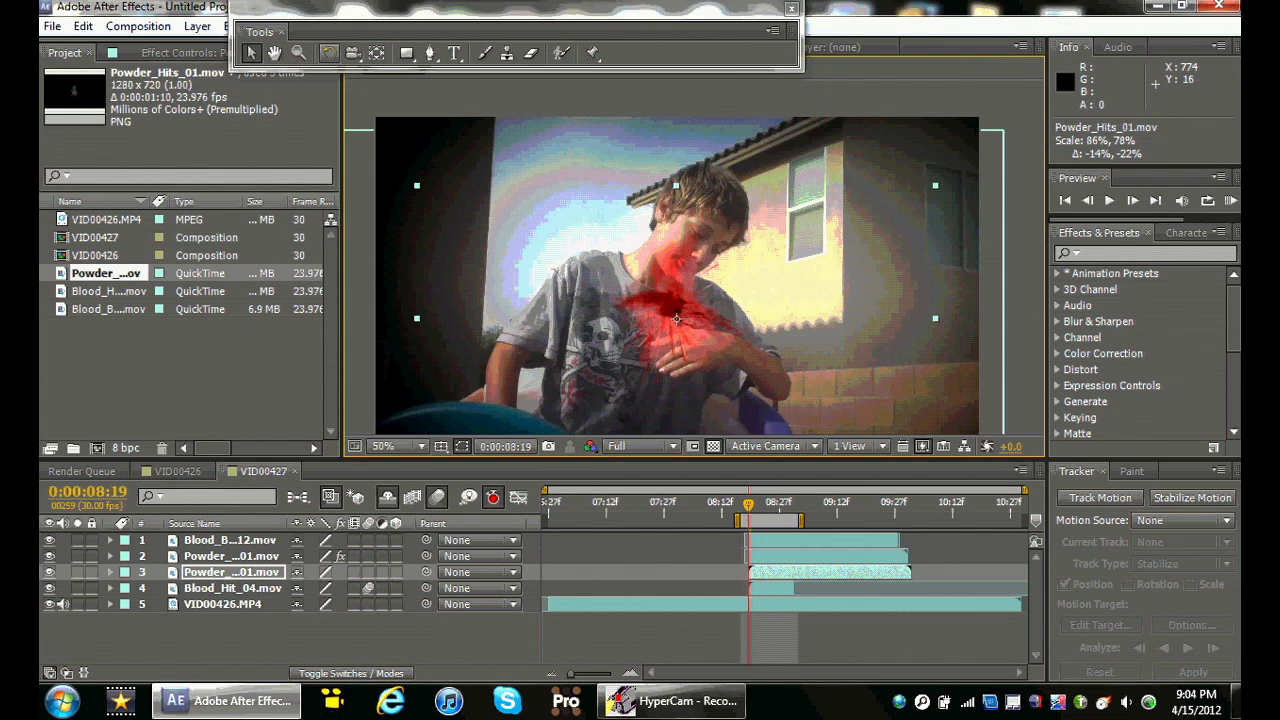
Rotate the second, untinted Powder_Hits_01.mov layer by about 25.3° and RAM preview the effect
{"action": "left_click", "coordinate": [328, 52]}
{"action": "left_click_drag", "start_coordinate": [416, 186], "coordinate": [495, 98]}
{"action": "left_click", "coordinate": [251, 53]}
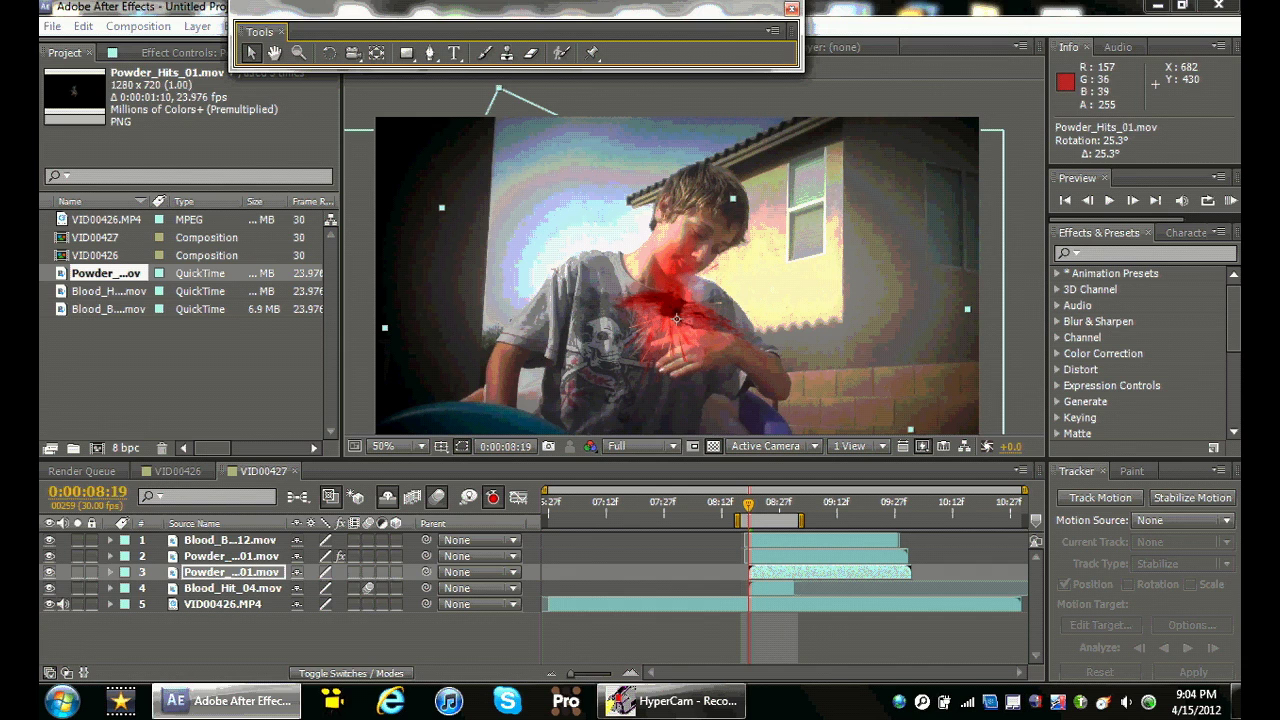
{"action": "key", "text": "KP_0"}
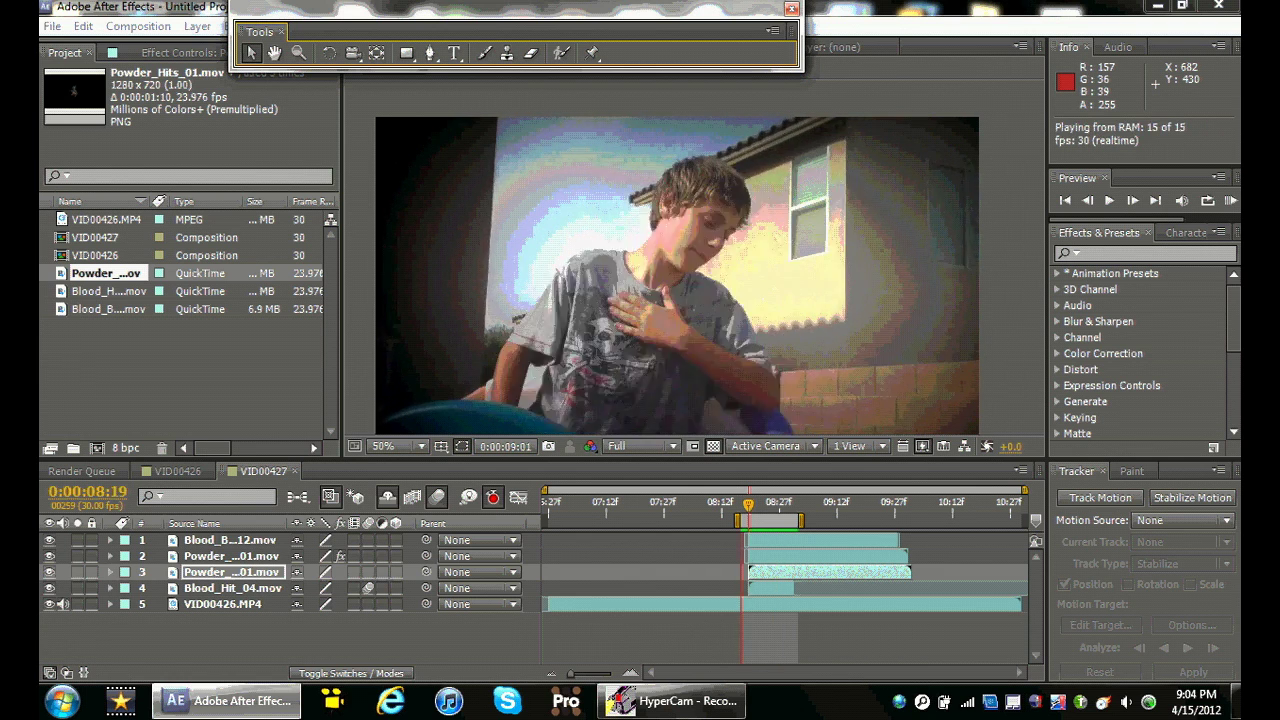
{"action": "key", "text": "space"}
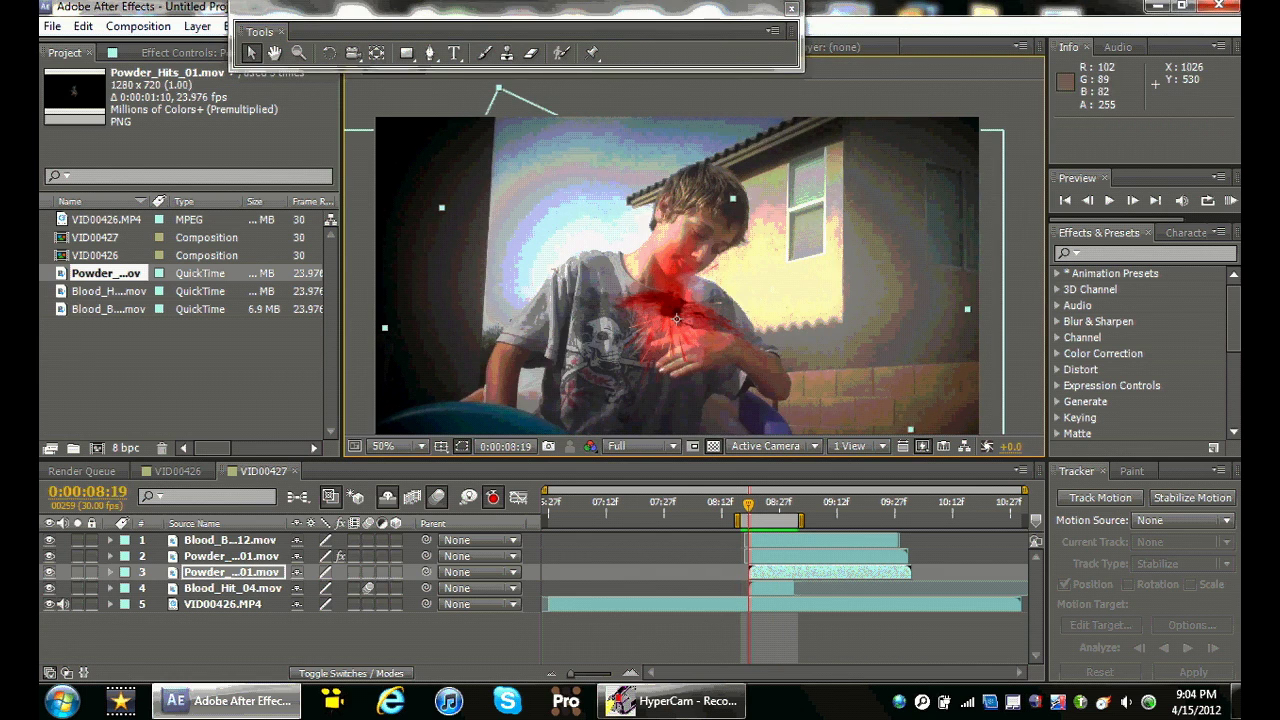
Scale the untinted Powder_Hits_01.mov layer down to about 64%, 66% and RAM preview the finished hit
{"action": "left_click_drag", "start_coordinate": [967, 309], "coordinate": [898, 300]}
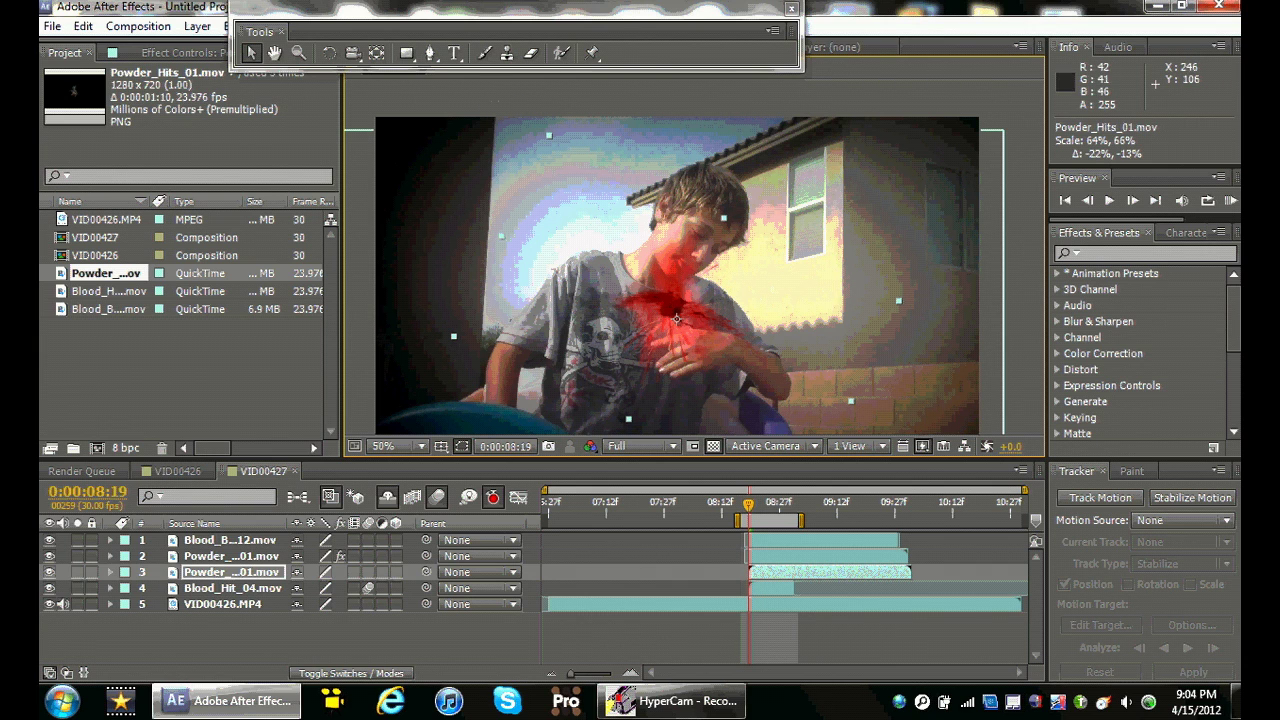
{"action": "key", "text": "space"}
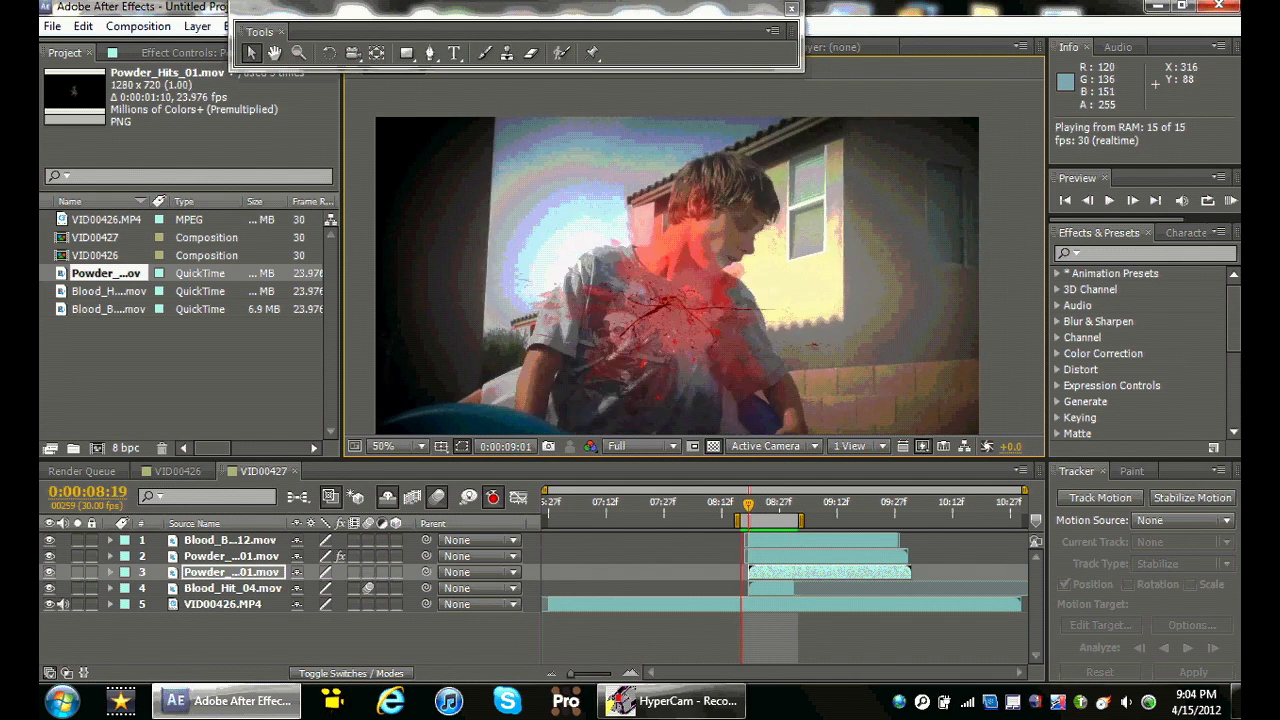
{"action": "key", "text": "space"}
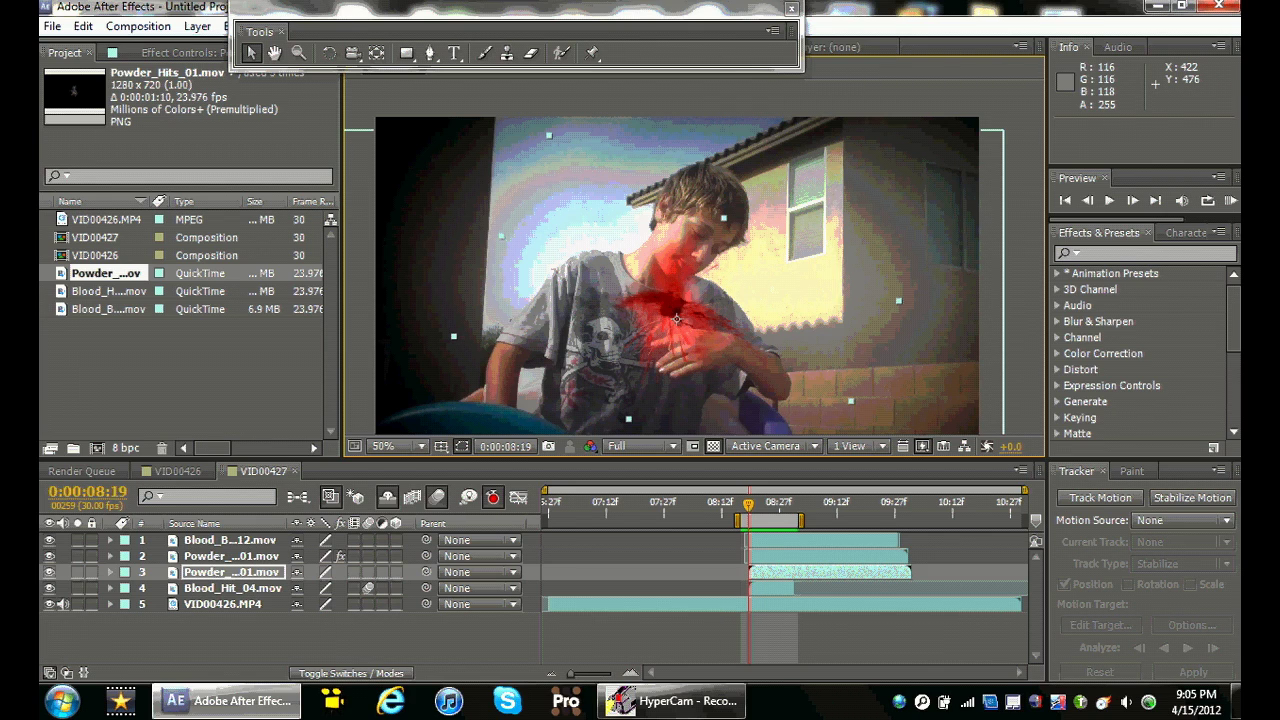
{"action": "left_click", "coordinate": [670, 701]}
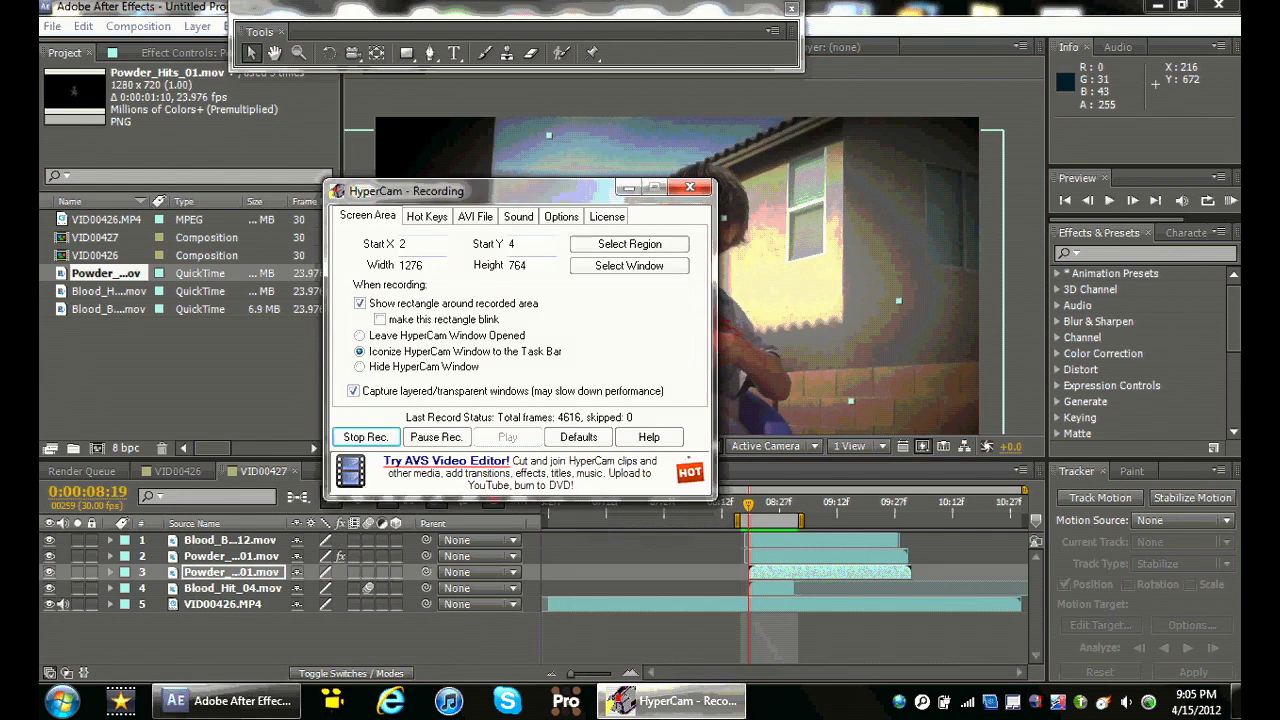